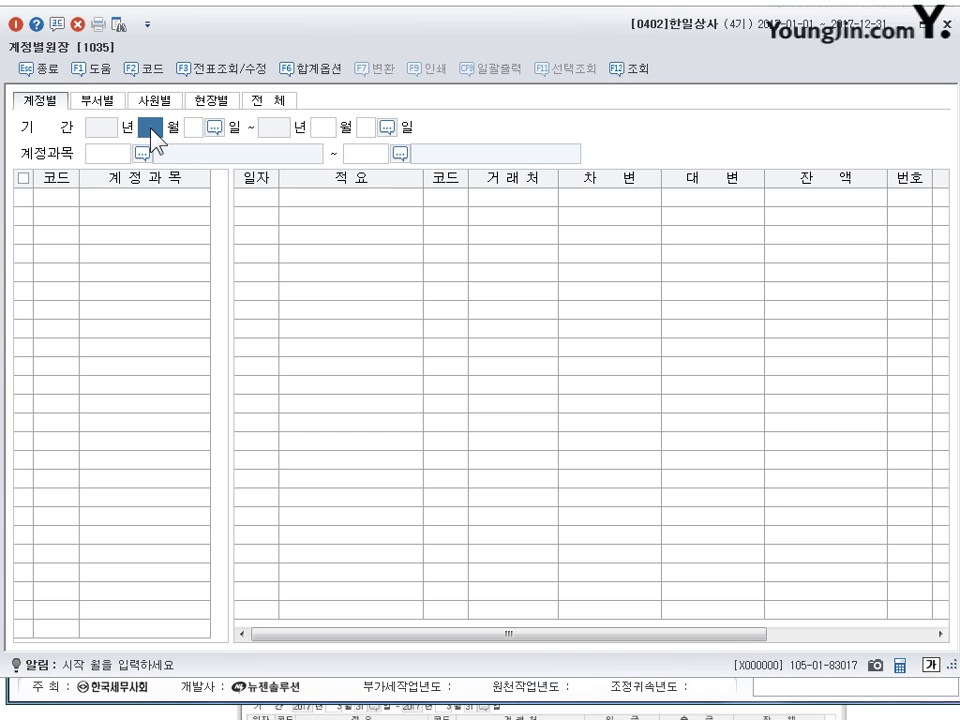
Set the account ledger's period from 1 June 2017 to 31 December 2017.
key(Return)
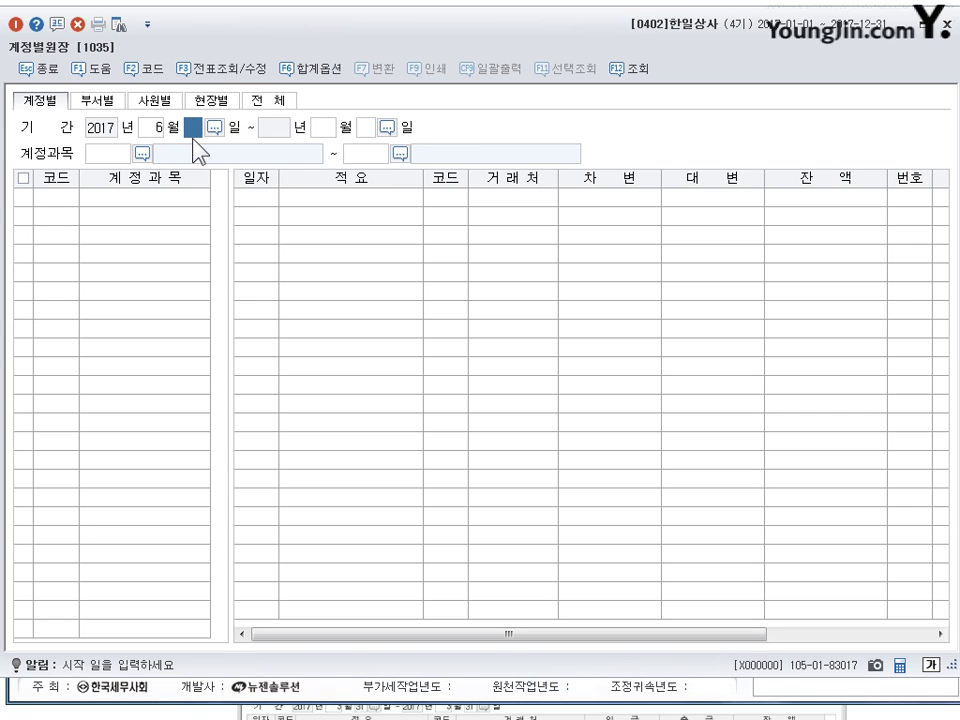
text(1)
key(Return)
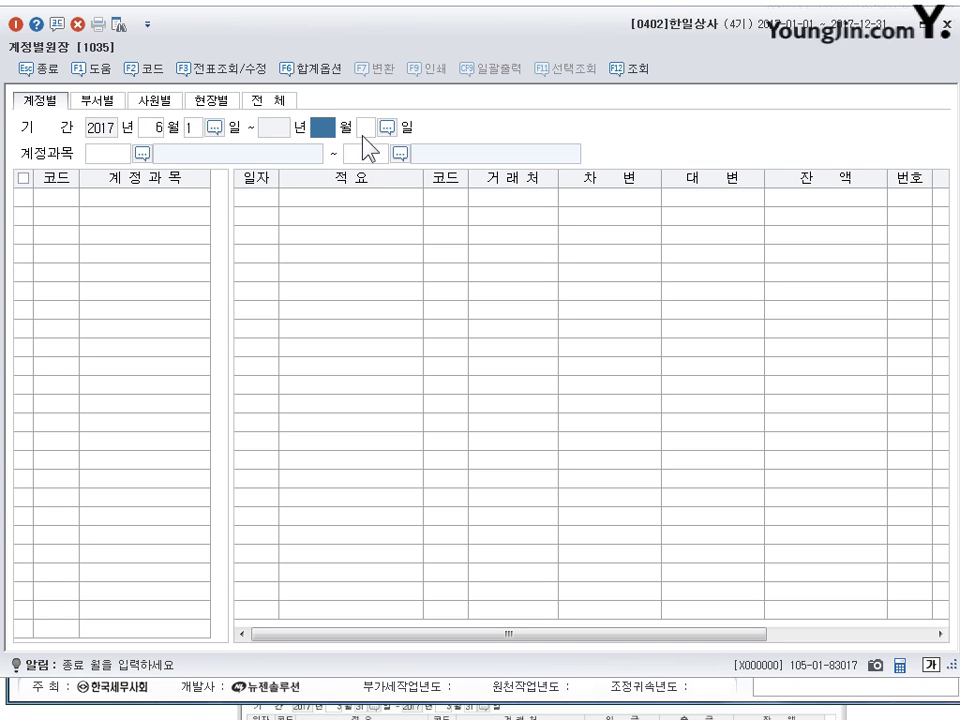
text(12)
key(Return)
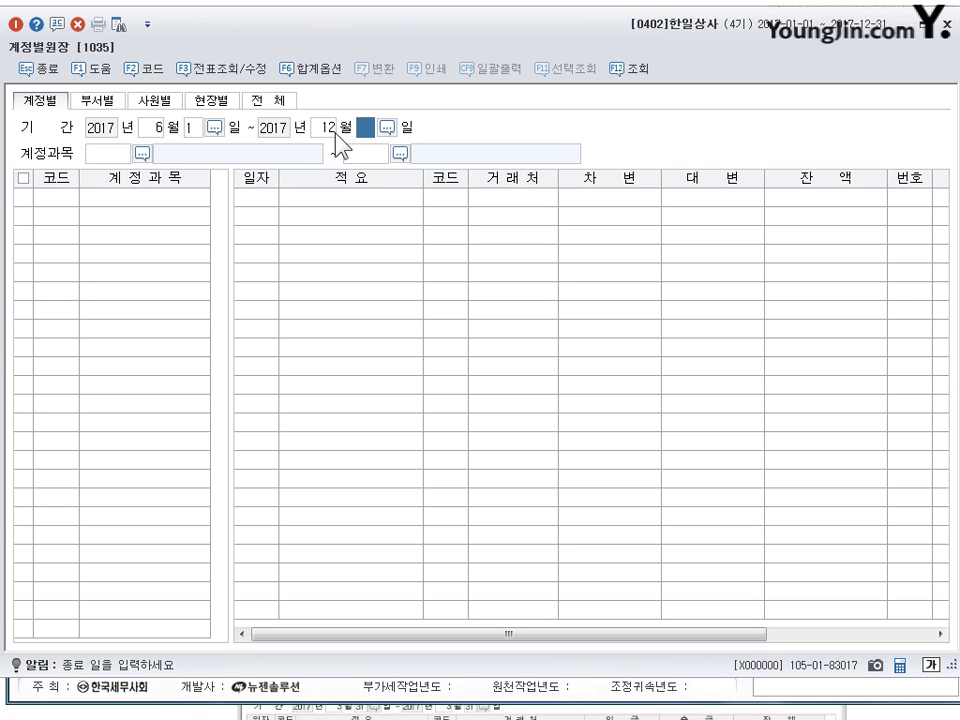
text(31)
key(Return)
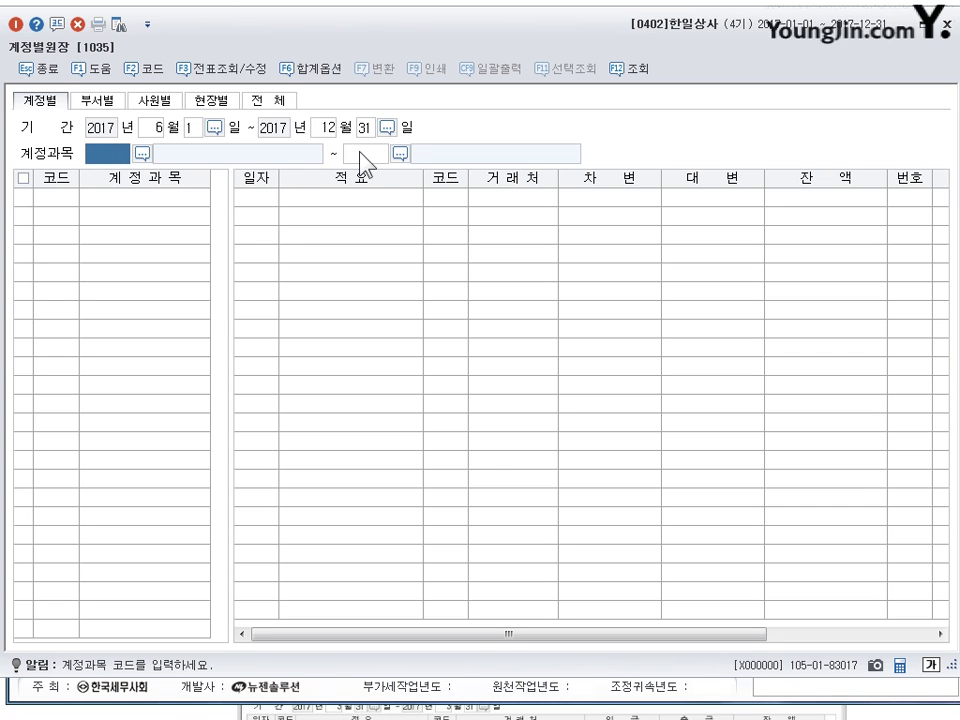
Query the ledger for account 0108 외상매출금 only, using it as both the start and end of the account range.
click(143, 153)
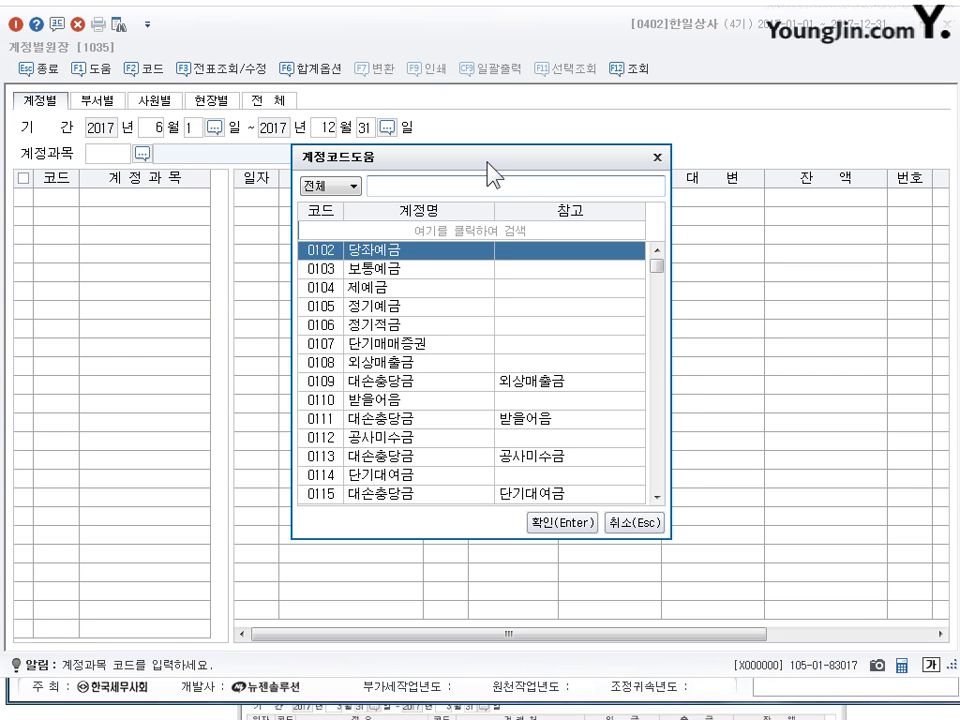
drag(489, 163, 237, 204)
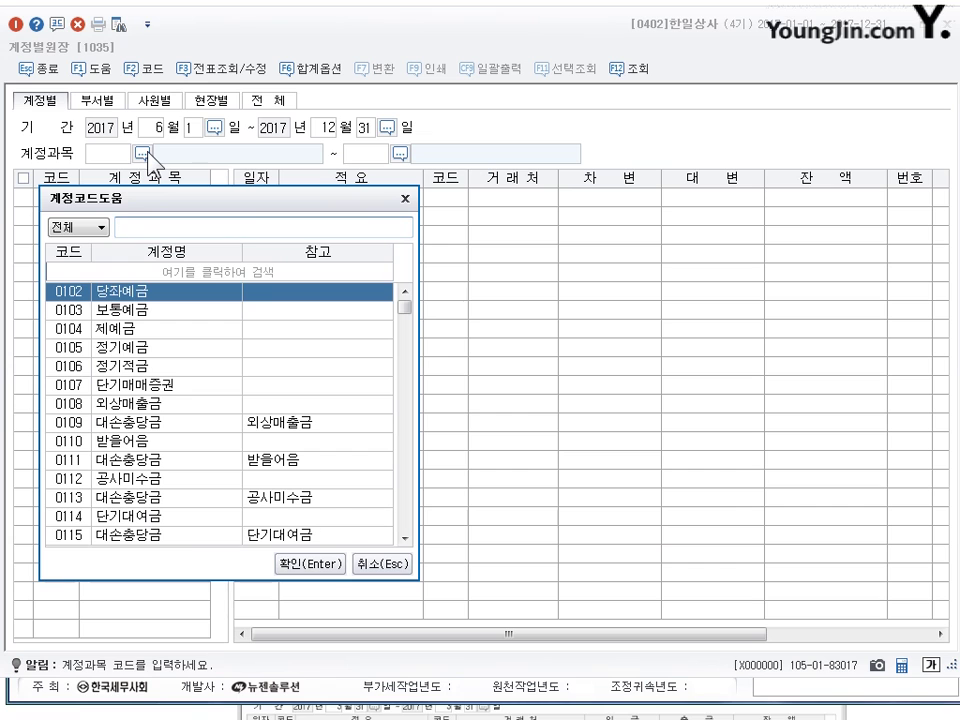
drag(150, 207, 162, 195)
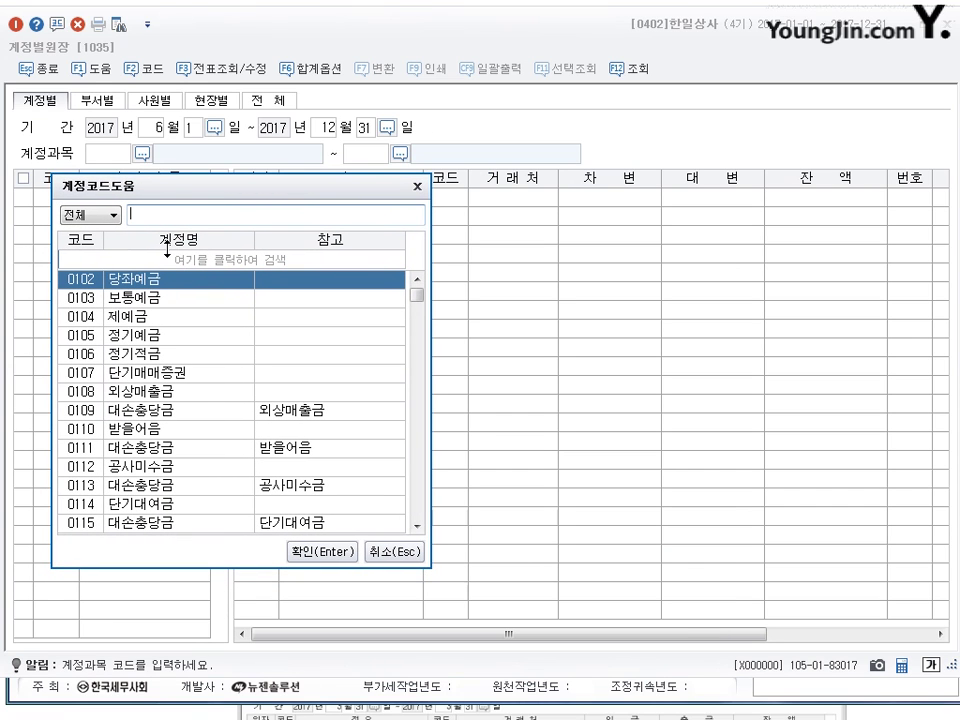
click(156, 212)
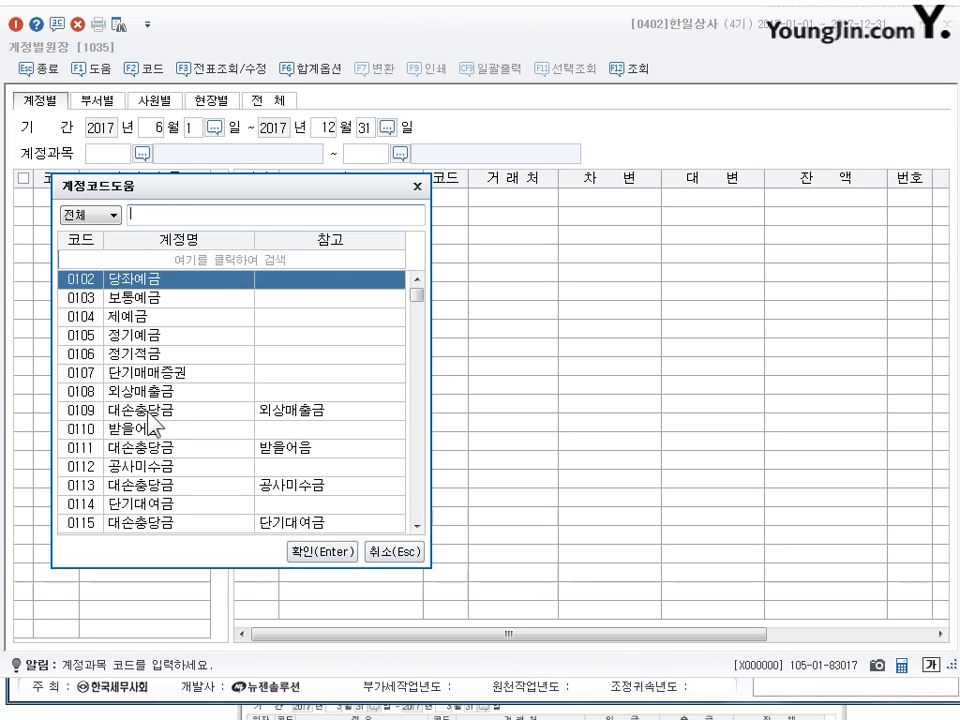
click(187, 391)
click(322, 552)
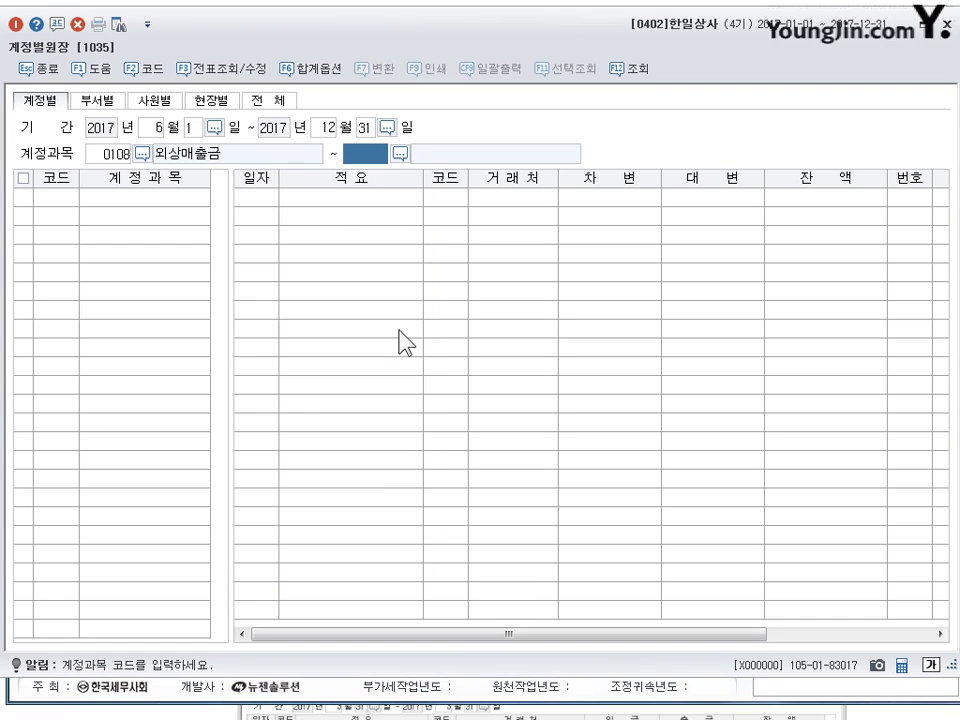
text(0108)
key(Return)
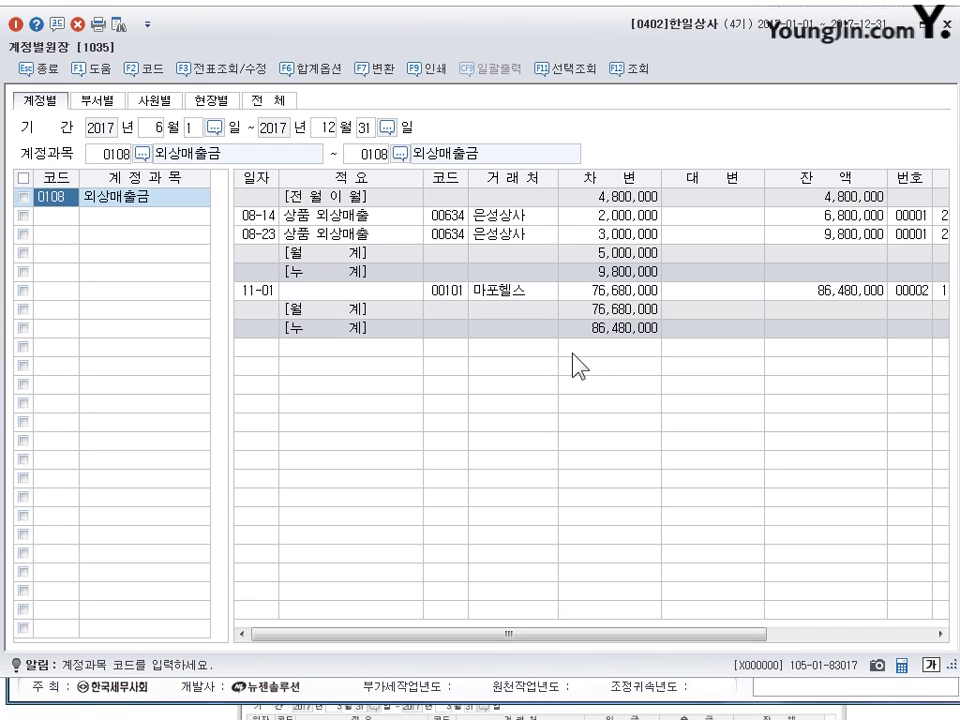
Annotate the debit column as 매출 and the credit column as 회수, circle the debit heading, and tick the individual sales entries.
key(ctrl+2)
mouse_move(600, 150)
mouse_down()
mouse_move(621, 153)
mouse_move(606, 160)
mouse_move(636, 158)
mouse_up()
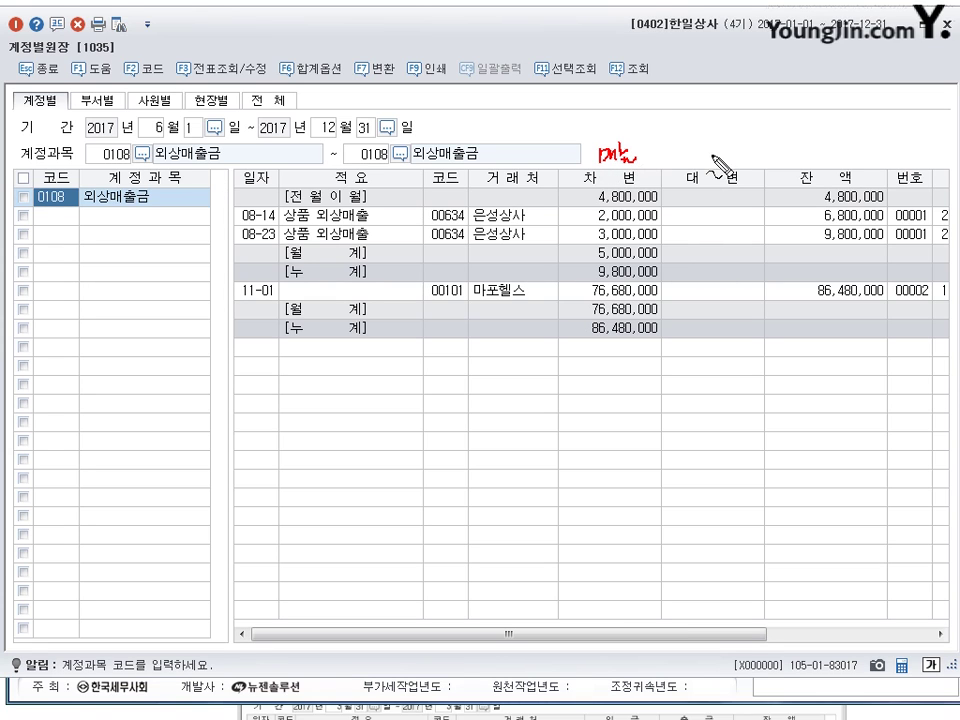
drag(697, 143, 726, 161)
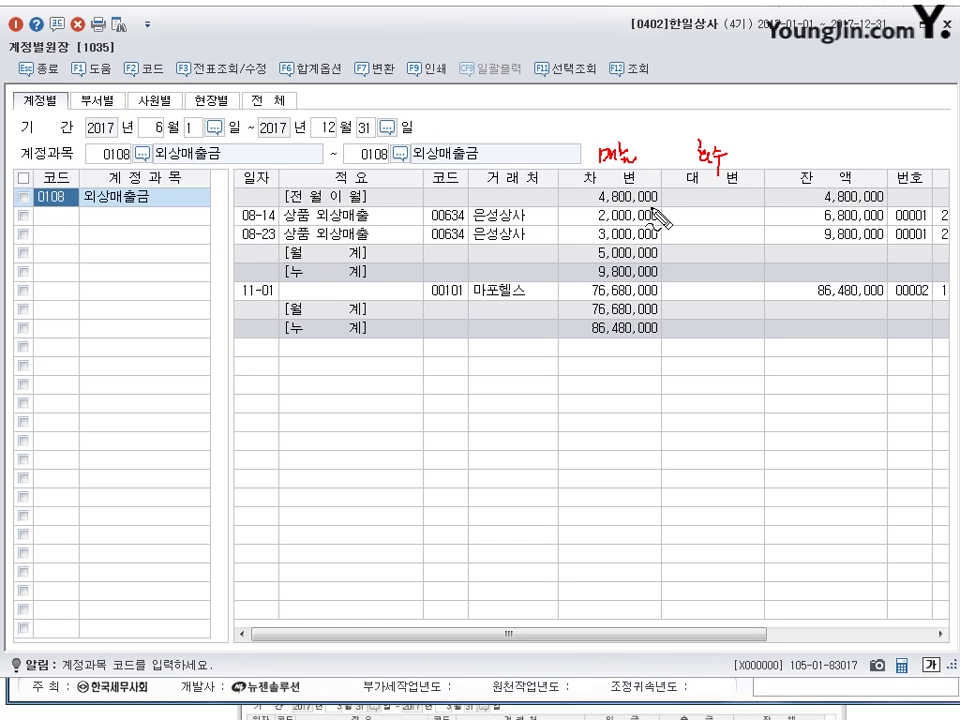
mouse_move(625, 172)
mouse_down()
mouse_move(594, 193)
mouse_move(640, 195)
mouse_up()
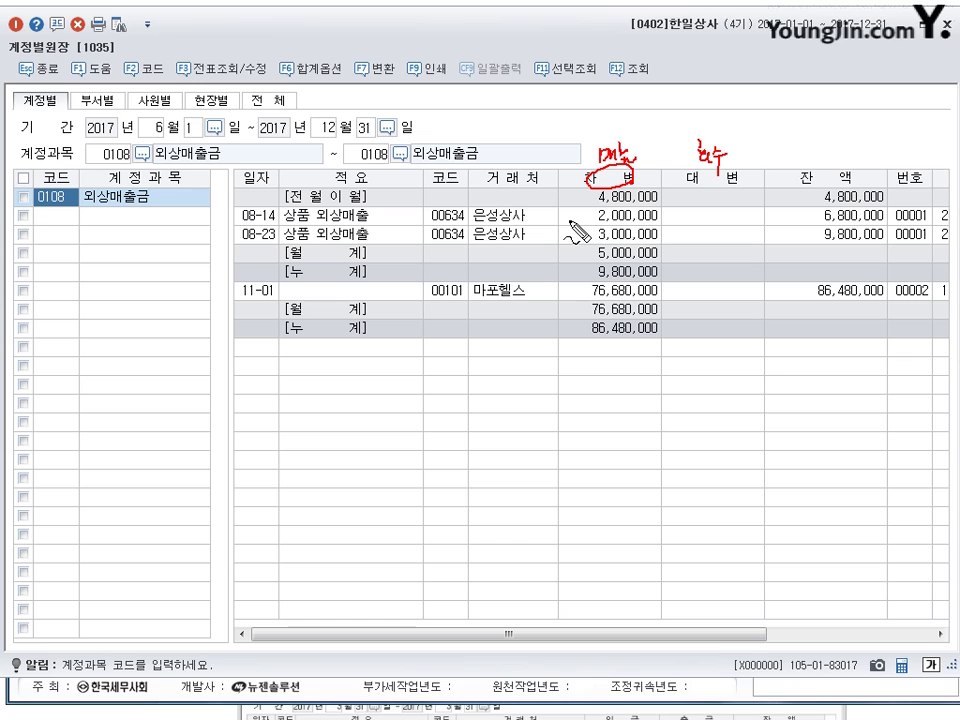
mouse_move(571, 209)
mouse_down()
mouse_move(590, 201)
mouse_move(584, 222)
mouse_up()
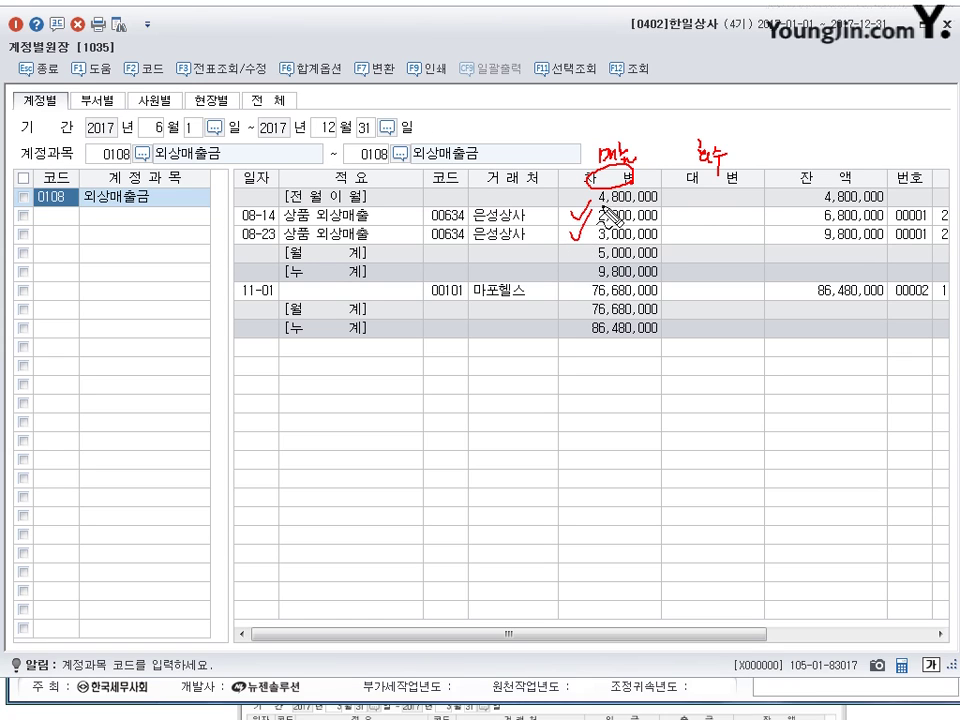
drag(571, 282, 587, 273)
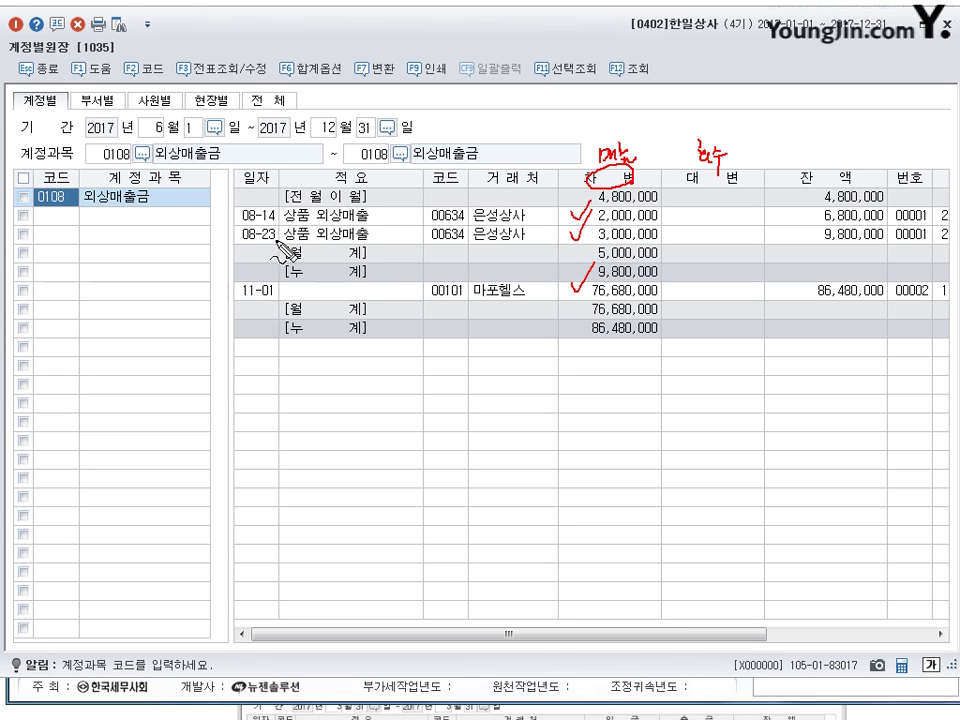
Circle the sales dates, note 2건 for August and 1건 for November, circle August's monthly debit total, and clear the annotations.
drag(272, 250, 262, 208)
drag(268, 282, 262, 278)
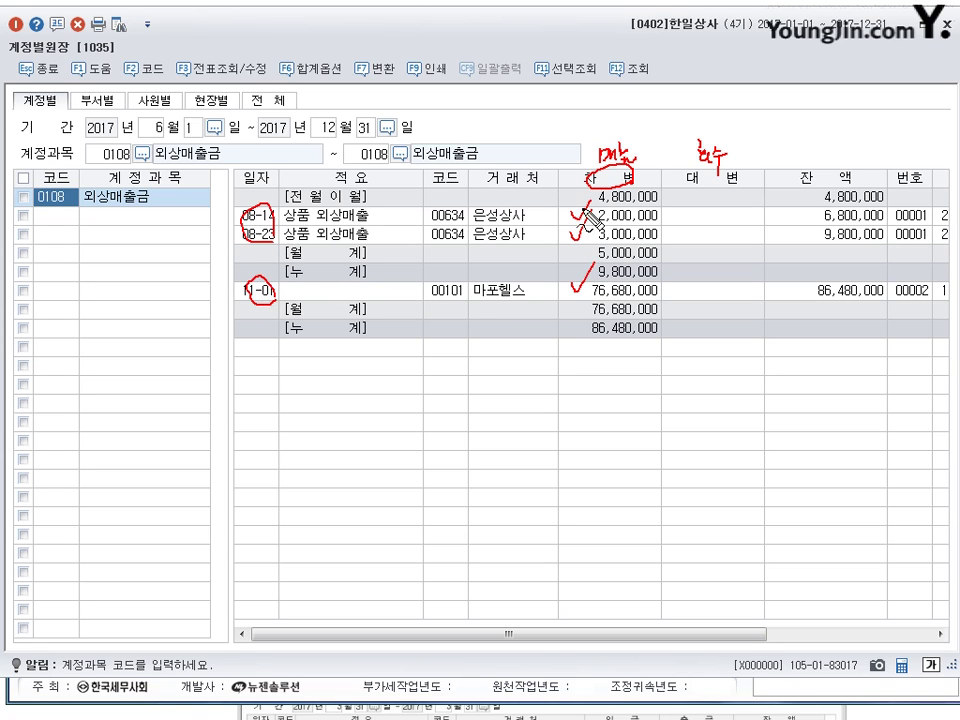
mouse_move(662, 213)
mouse_down()
mouse_move(670, 238)
mouse_move(720, 236)
mouse_up()
drag(672, 280, 691, 297)
drag(700, 284, 714, 298)
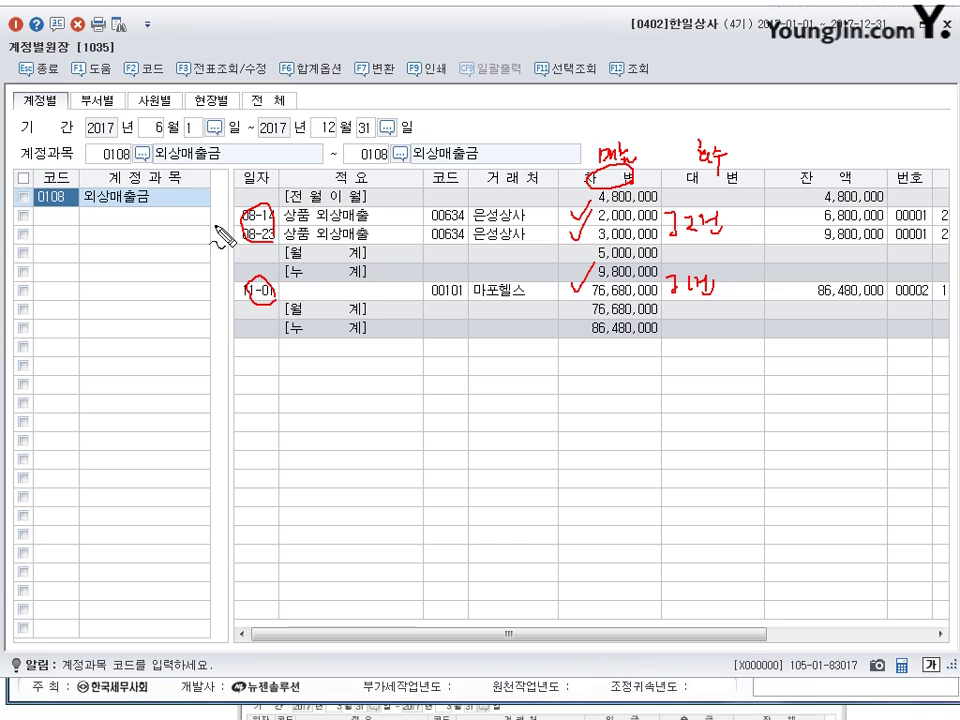
mouse_move(205, 220)
mouse_down()
mouse_move(204, 210)
mouse_move(214, 212)
mouse_move(232, 228)
mouse_up()
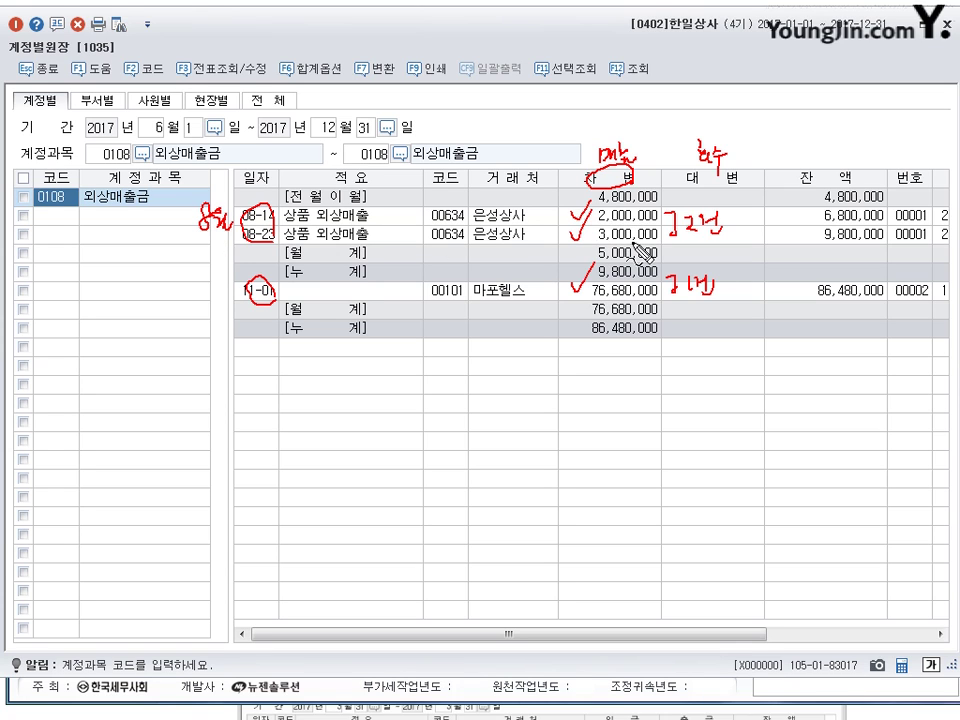
mouse_move(589, 246)
mouse_down()
mouse_move(598, 258)
mouse_move(660, 272)
mouse_move(625, 262)
mouse_up()
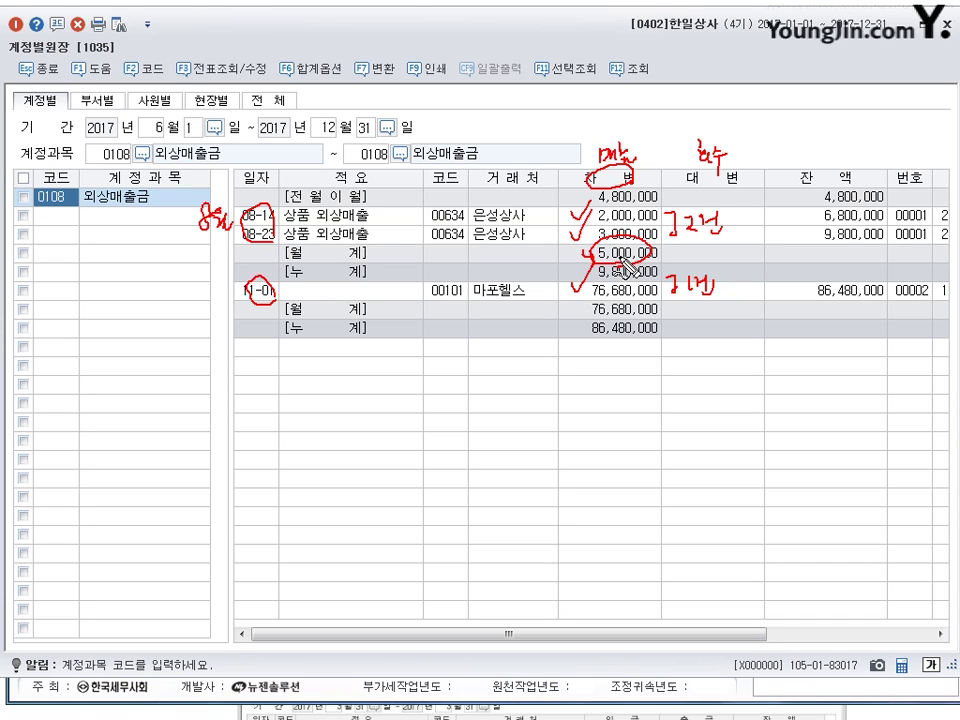
key(Escape)
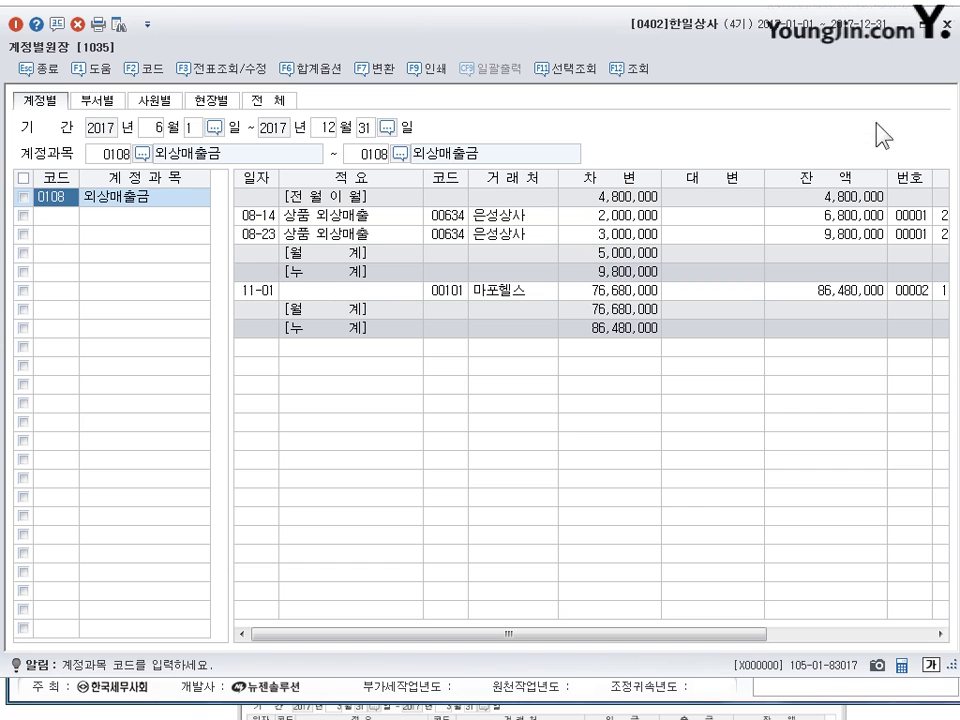
Close the account ledger and mark question 3's key terms: 외상매출금, 잔액이 가장 많은 and 거래처 코드.
click(944, 44)
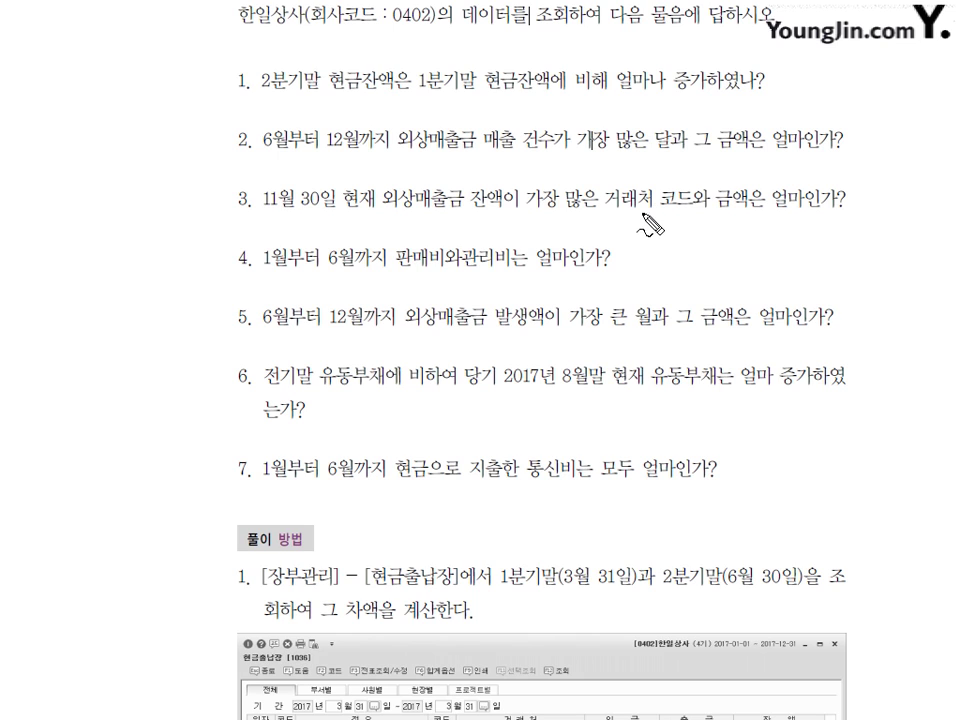
mouse_move(645, 214)
mouse_down()
mouse_move(614, 188)
mouse_move(652, 212)
mouse_move(692, 205)
mouse_up()
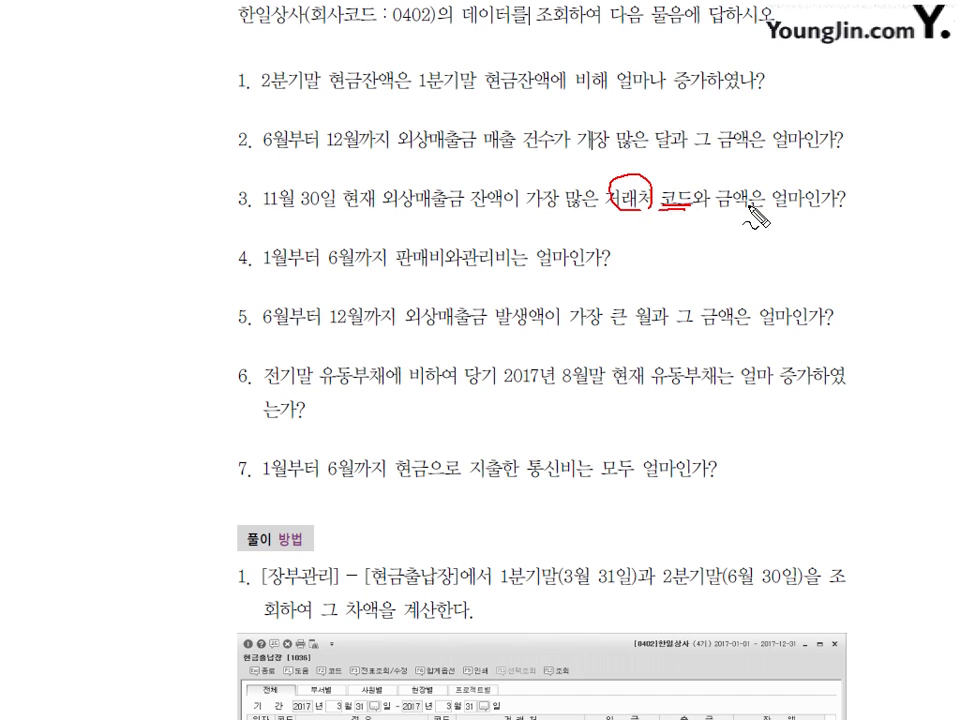
mouse_move(450, 190)
mouse_down()
mouse_move(452, 205)
mouse_move(410, 205)
mouse_up()
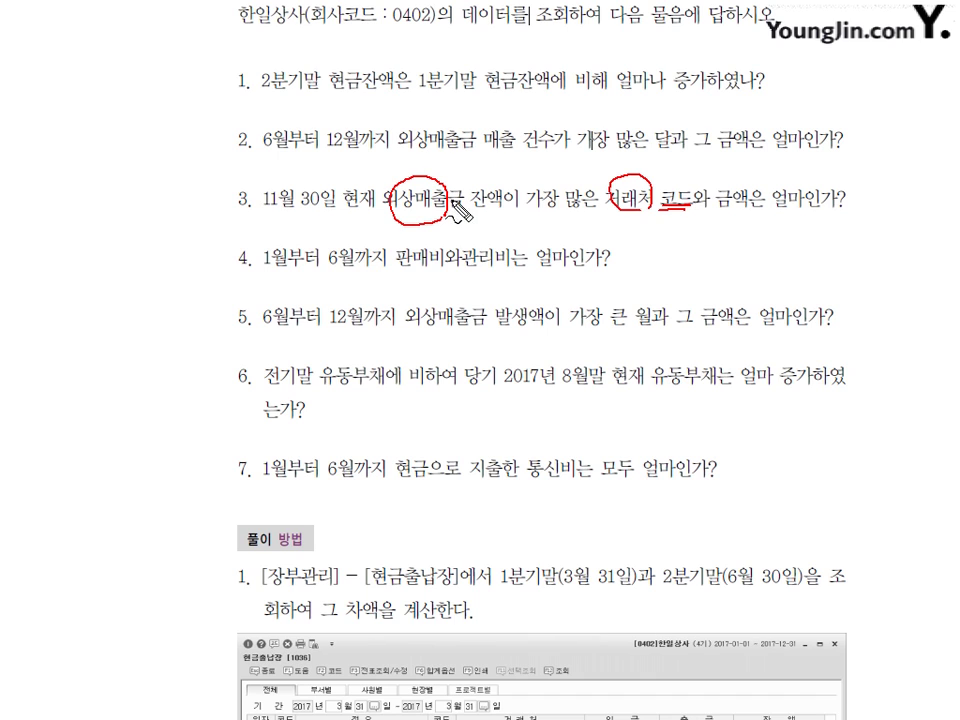
mouse_move(500, 192)
mouse_down()
mouse_move(605, 192)
mouse_move(643, 171)
mouse_move(621, 204)
mouse_up()
mouse_move(538, 220)
mouse_down()
mouse_move(604, 240)
mouse_move(611, 227)
mouse_up()
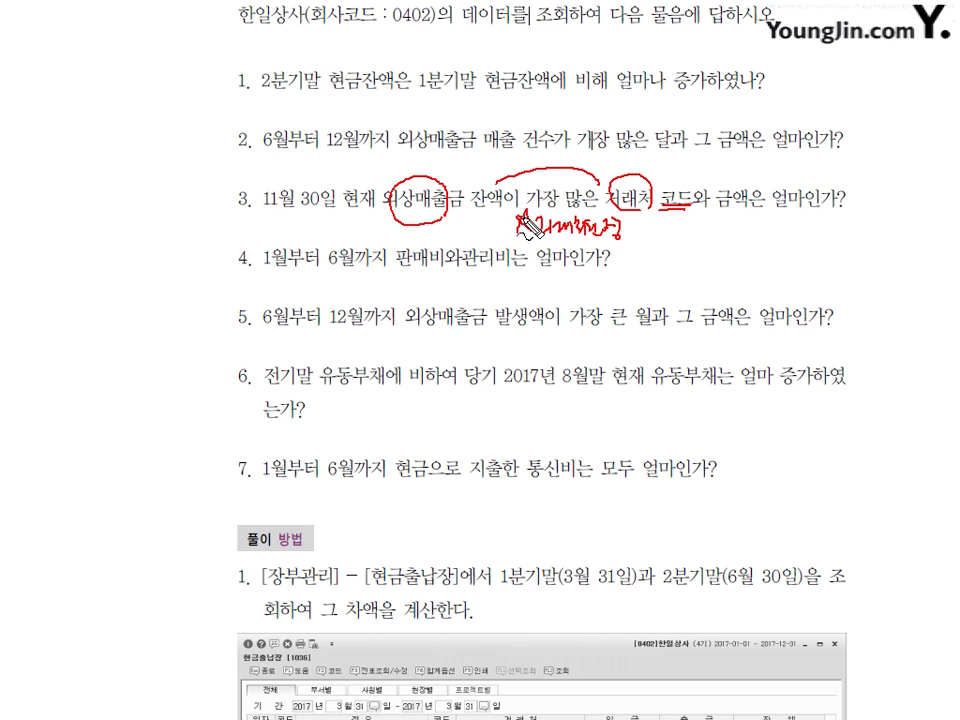
drag(527, 224, 536, 238)
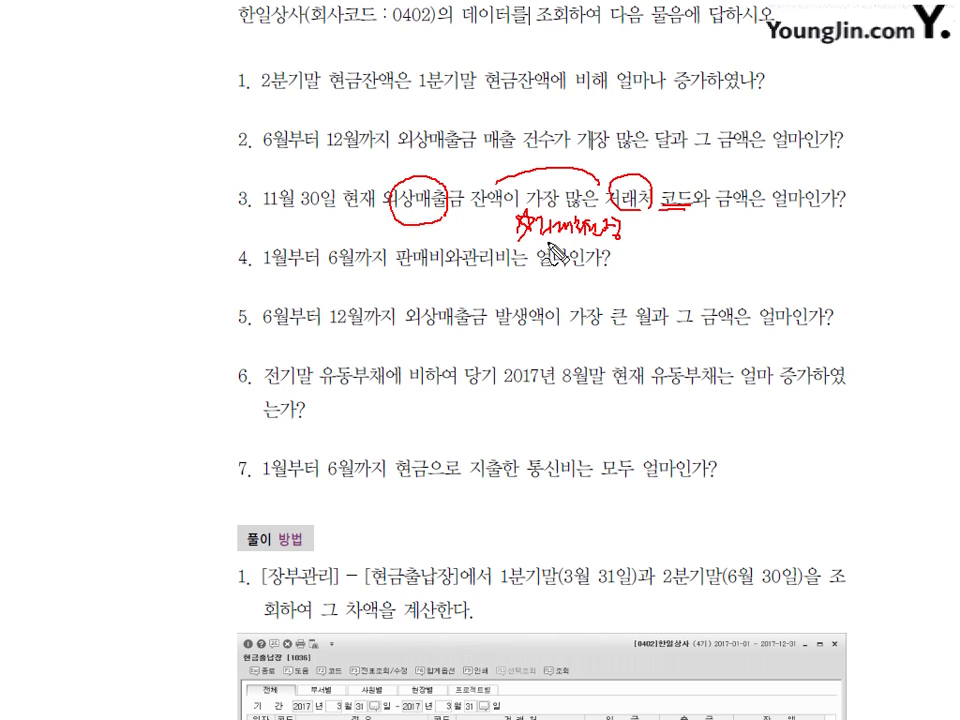
key(Escape)
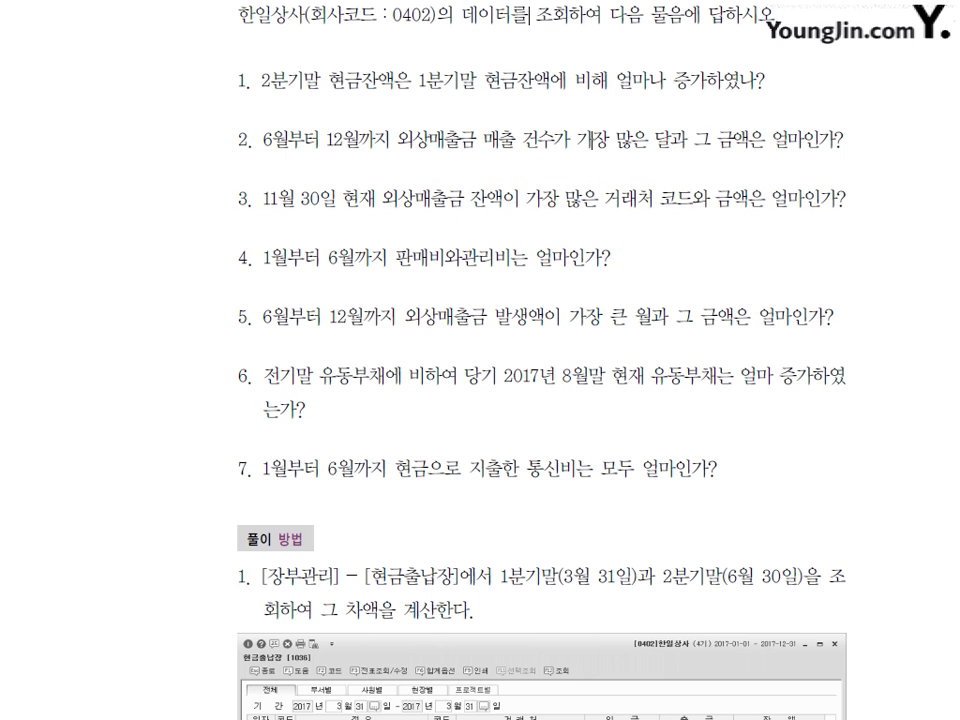
Switch to KcLep, open the 거래처원장, and set both period dates to 30 November 2017 and the account to 0108 외상매출금.
key(alt+Tab)
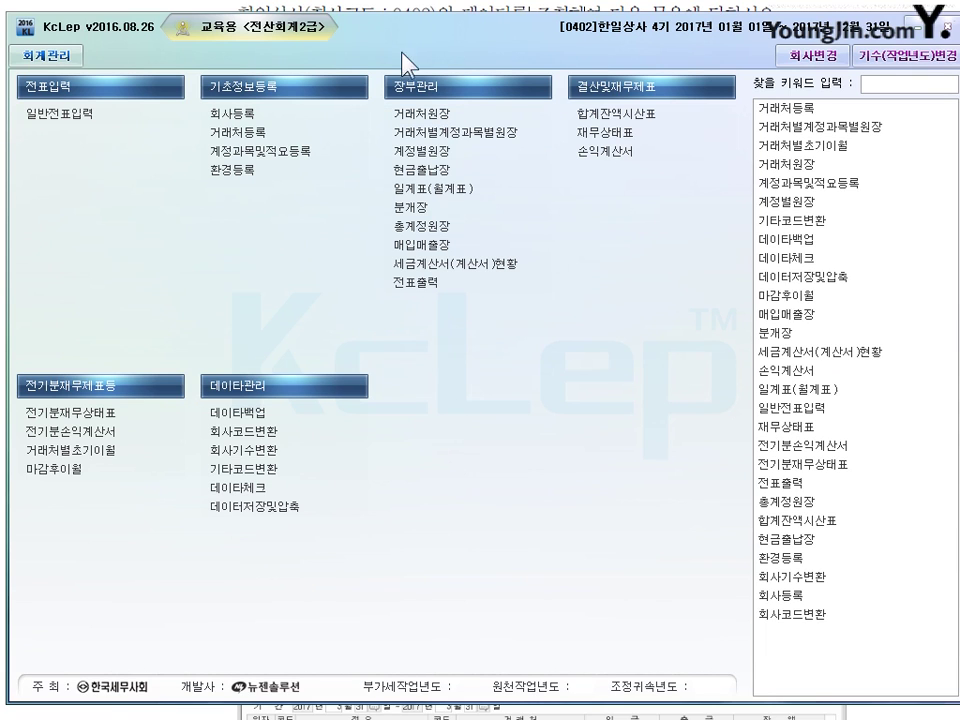
click(428, 113)
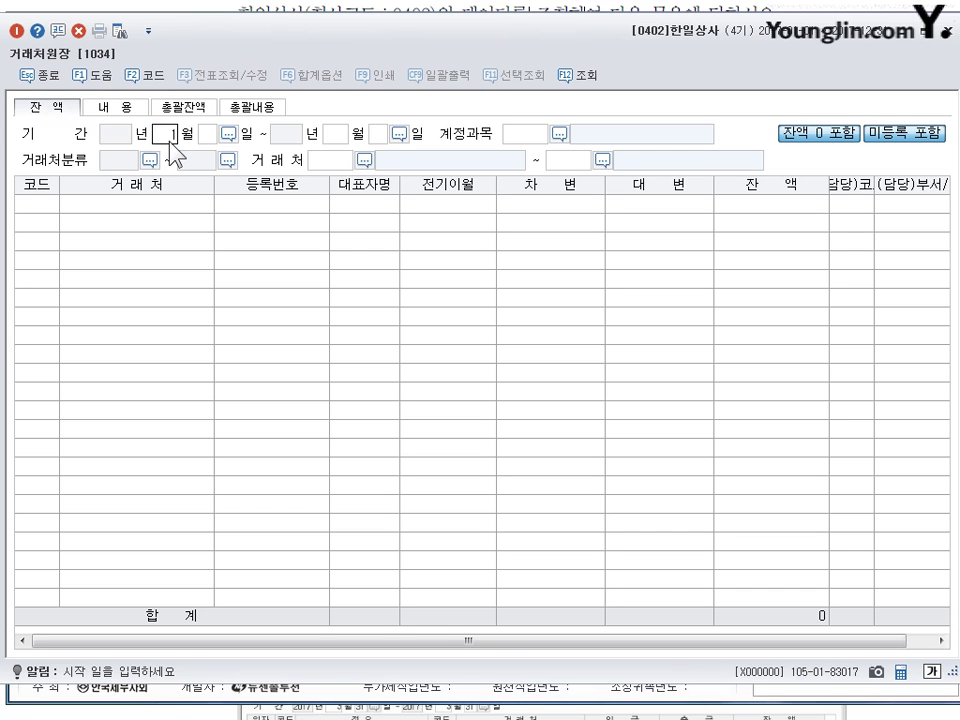
text(11)
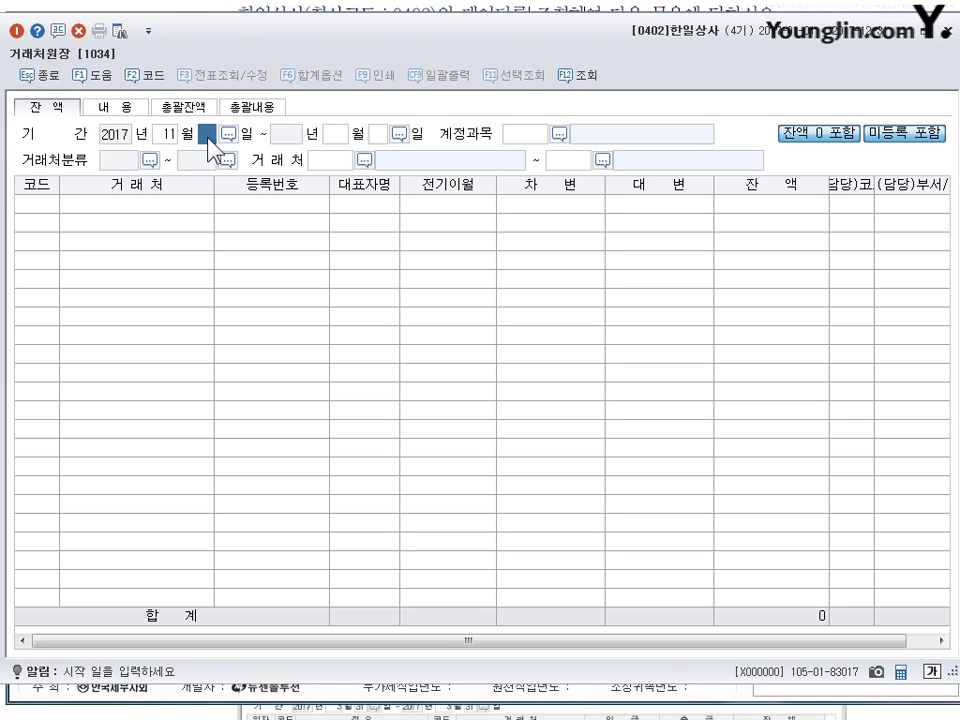
text(30)
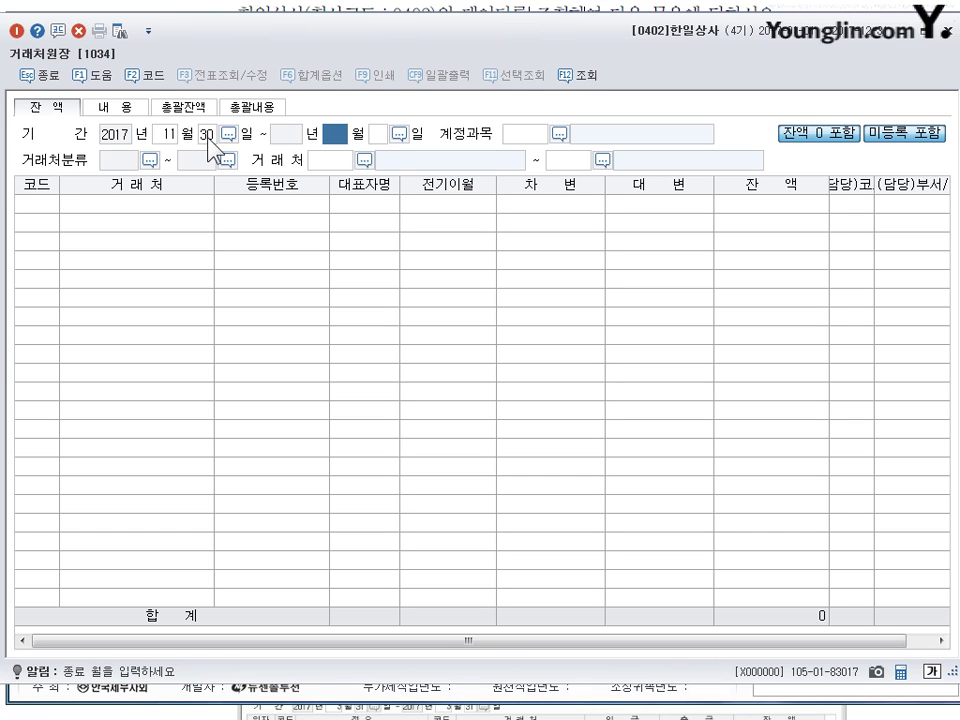
text(11)
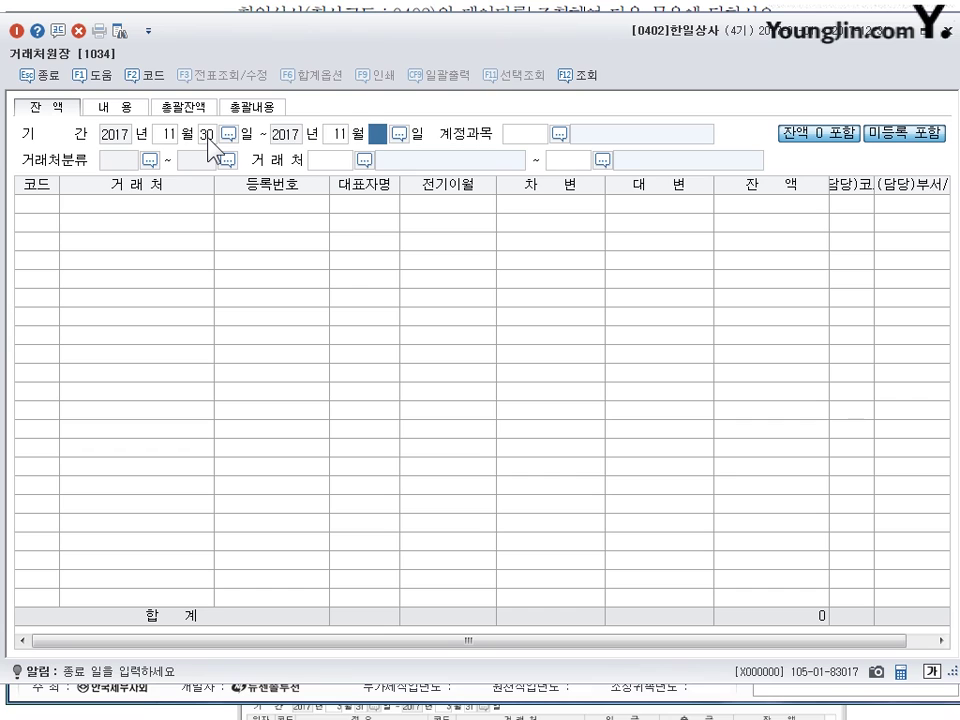
text(30)
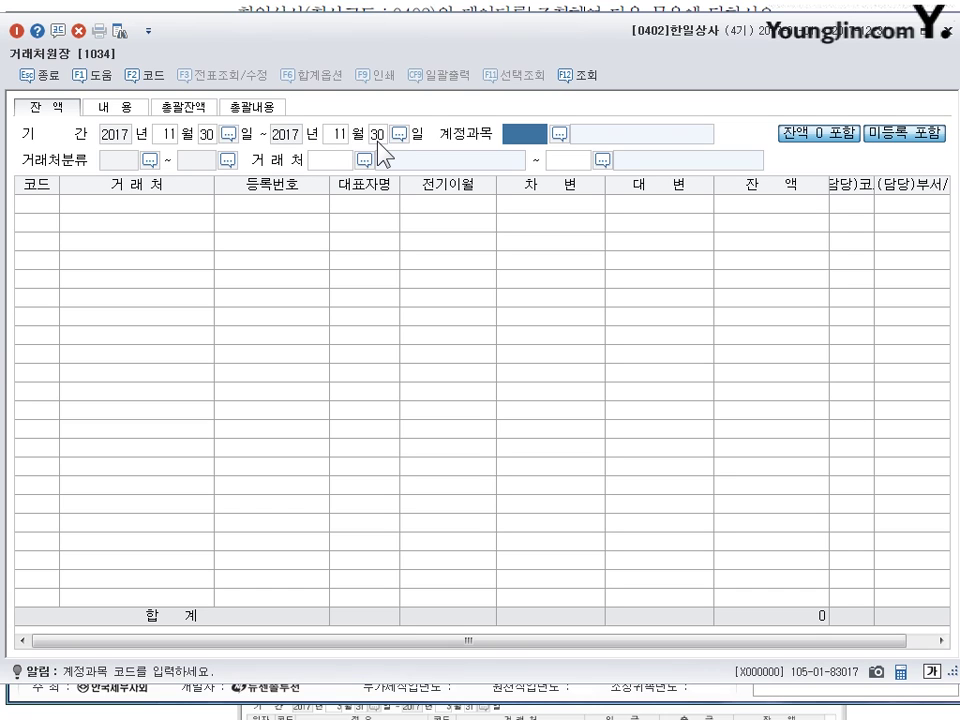
text(108)
key(Return)
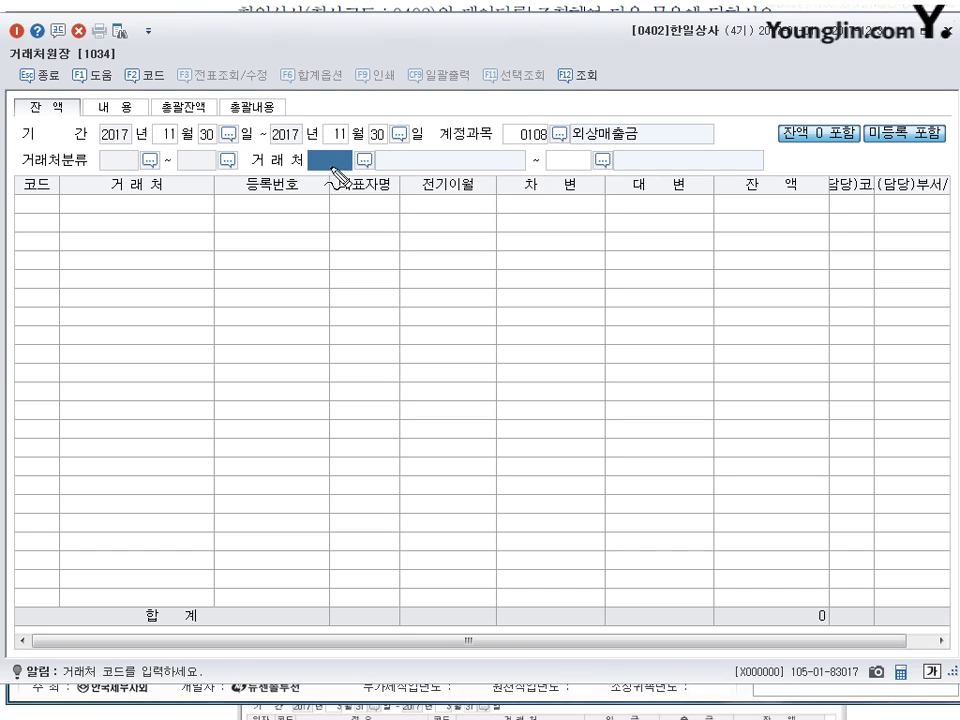
Circle the start and end customer code fields and write 모든거래처 between them.
mouse_move(340, 150)
mouse_down()
mouse_move(318, 172)
mouse_move(343, 168)
mouse_up()
mouse_move(582, 138)
mouse_down()
mouse_move(556, 168)
mouse_move(590, 160)
mouse_up()
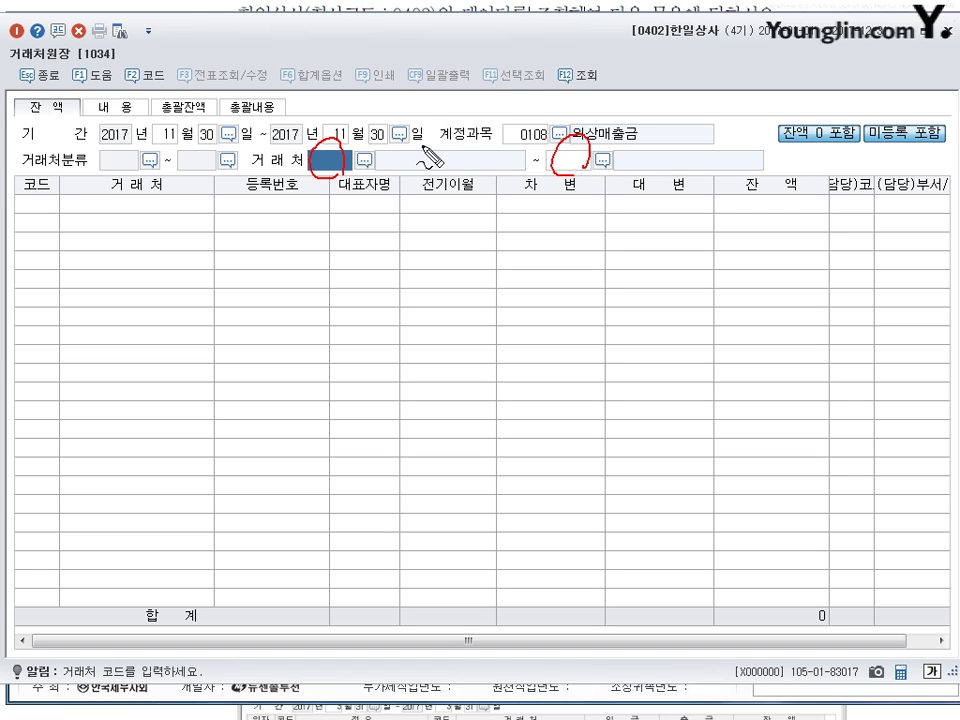
mouse_move(420, 147)
mouse_down()
mouse_move(428, 167)
mouse_move(450, 158)
mouse_move(500, 170)
mouse_move(438, 150)
mouse_move(430, 163)
mouse_up()
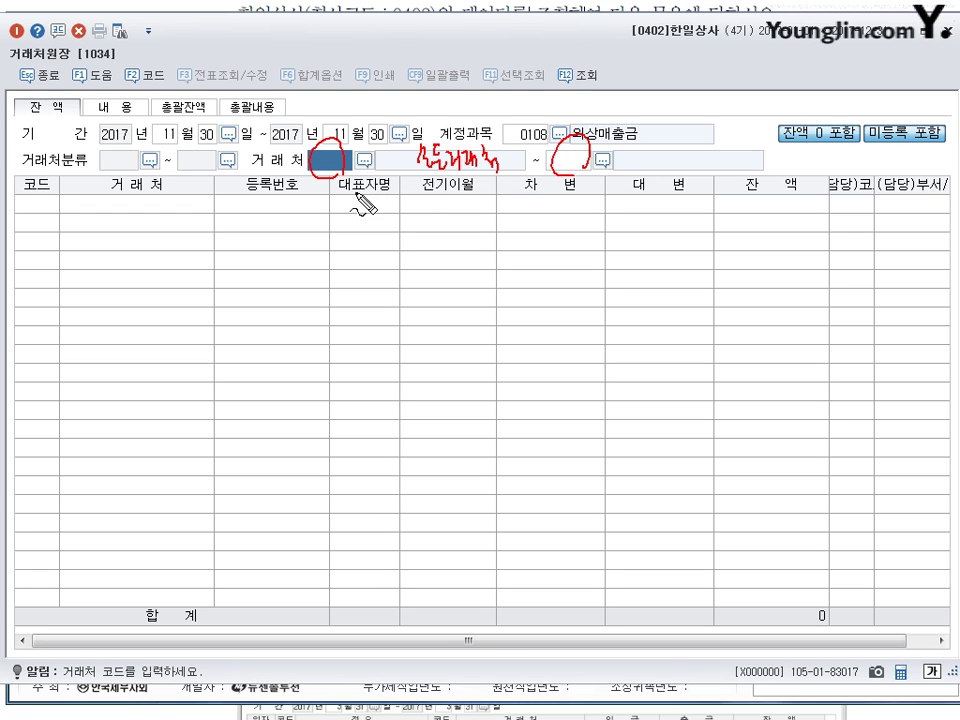
Point arrows at the start and end customer code fields, circle the end field again, and clear the annotations.
drag(331, 210, 334, 184)
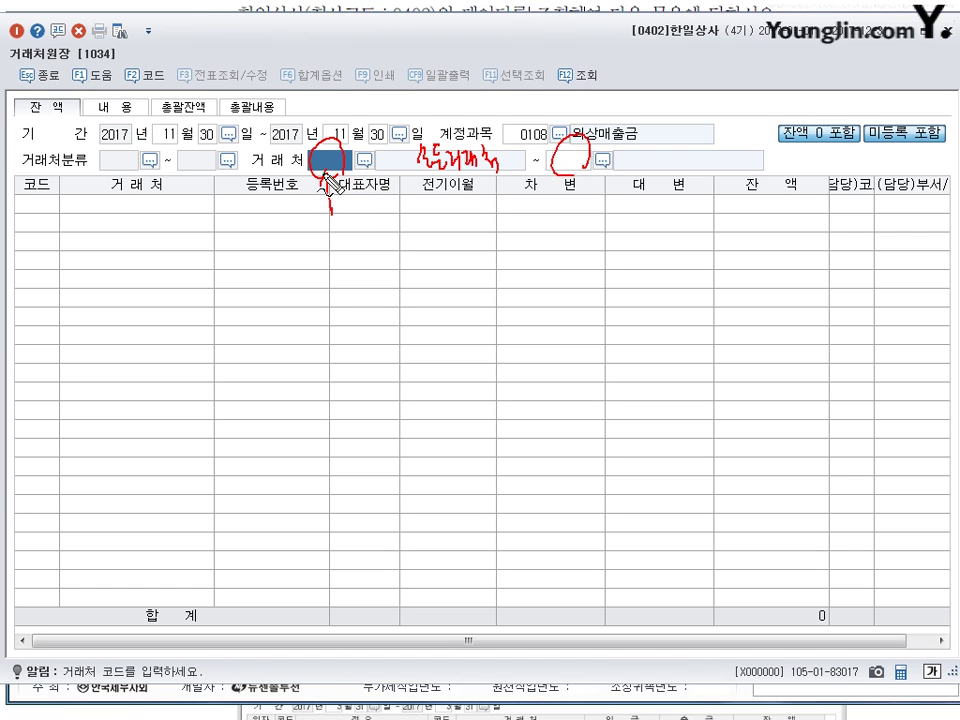
drag(562, 177, 566, 208)
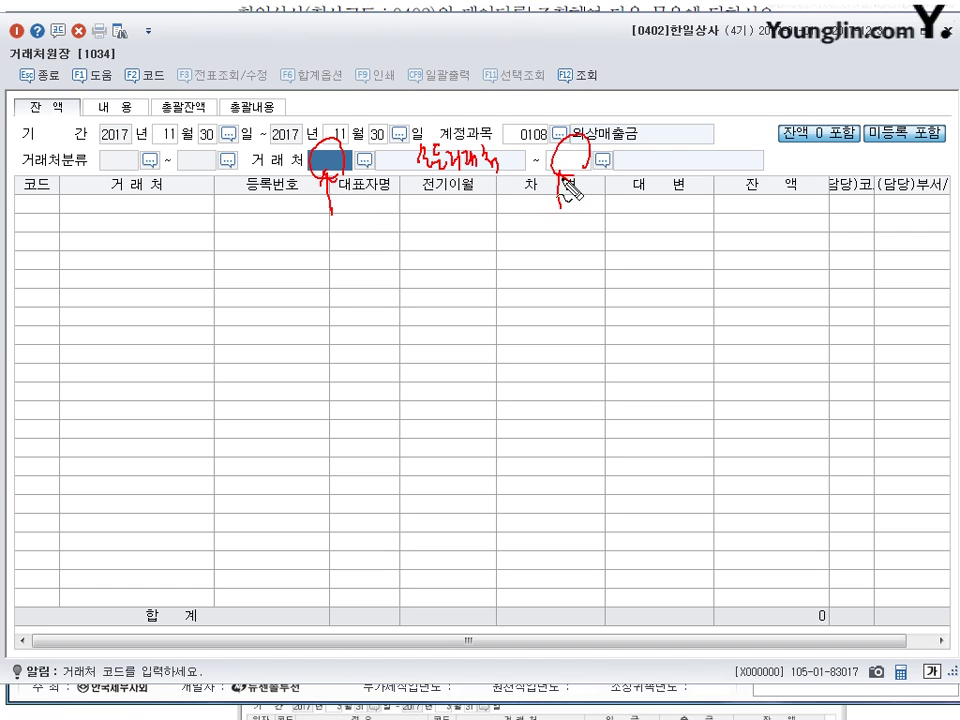
drag(566, 157, 577, 155)
key(Escape)
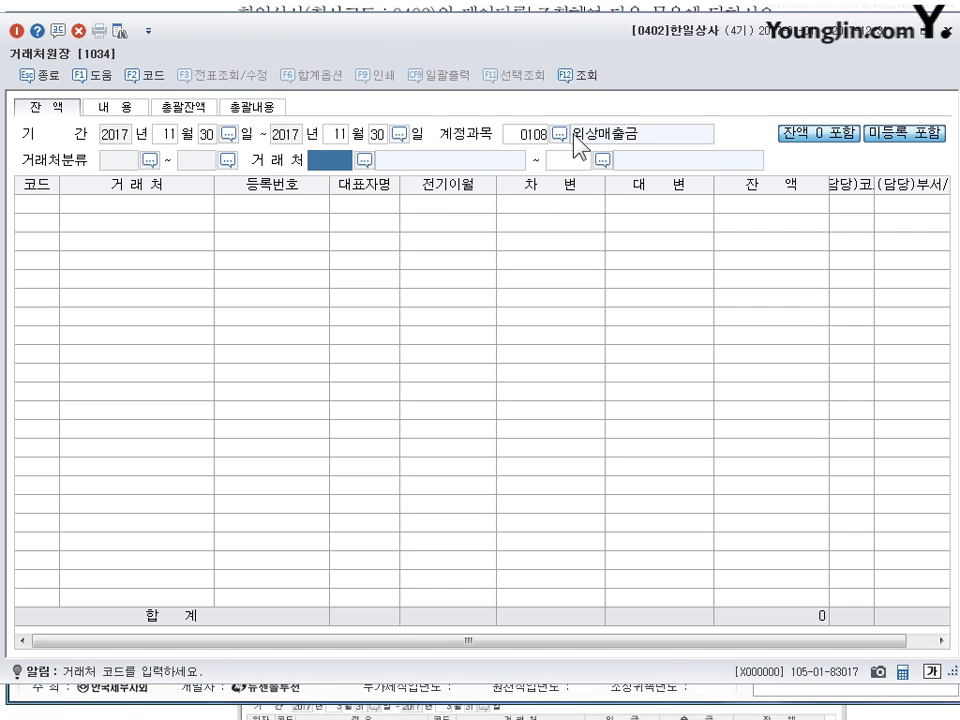
Query customers 00101 마포헬스 through 00647 한국방송공사, mark the 잔액 heading plus 마포헬스's code and balance, and clear the marks.
key(Return)
key(Return)
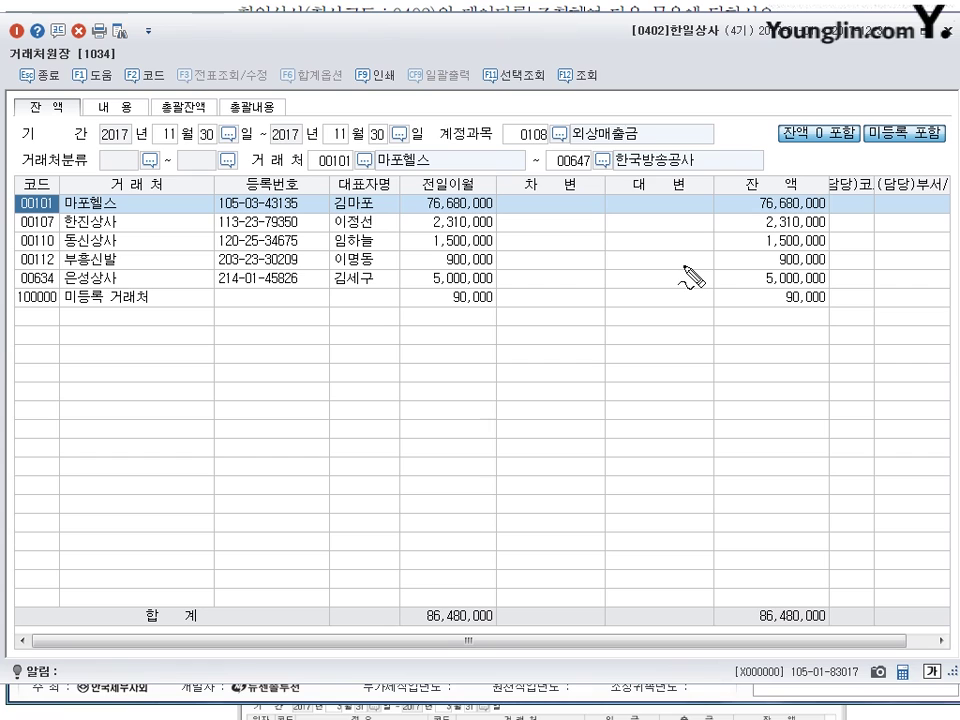
mouse_move(770, 188)
mouse_down()
mouse_move(760, 184)
mouse_move(786, 180)
mouse_move(750, 203)
mouse_move(757, 190)
mouse_up()
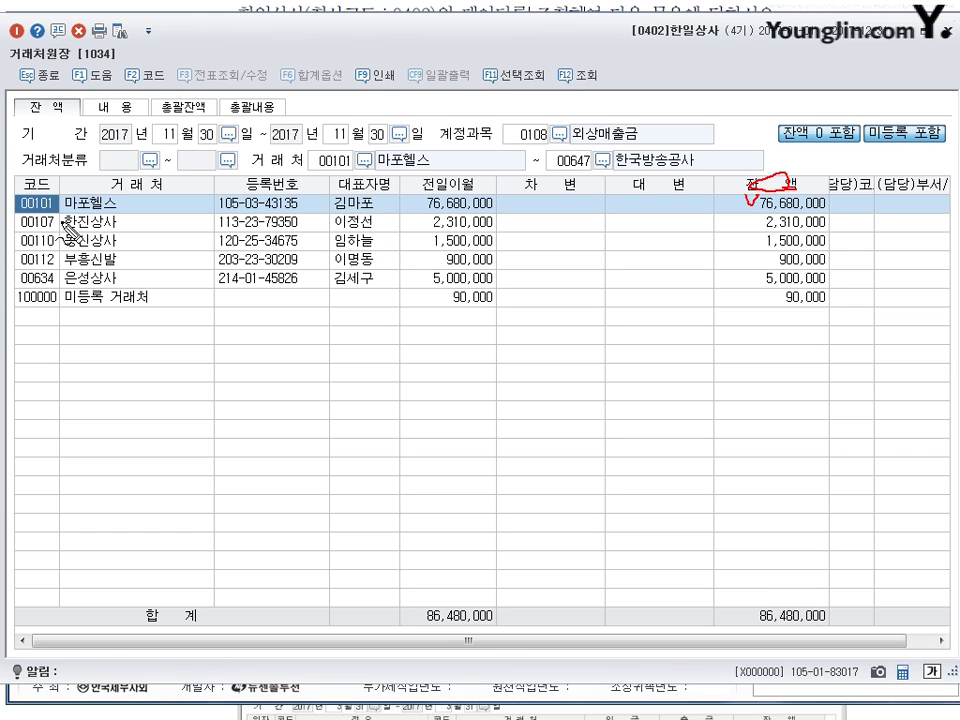
mouse_move(60, 222)
mouse_down()
mouse_move(30, 212)
mouse_move(52, 204)
mouse_move(20, 206)
mouse_move(38, 198)
mouse_move(50, 214)
mouse_up()
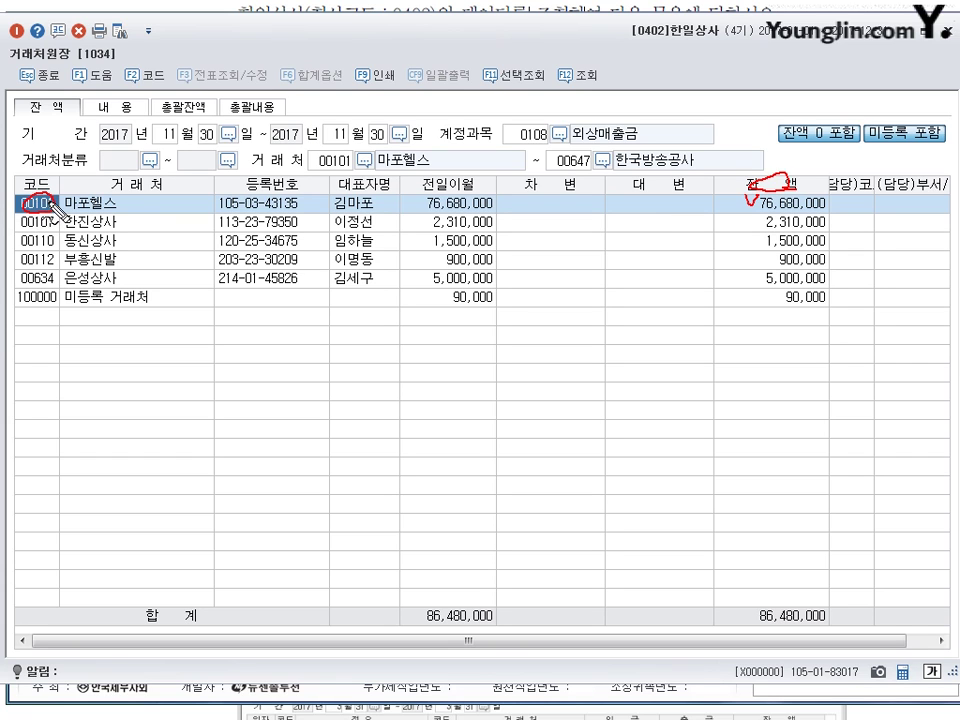
mouse_move(793, 214)
mouse_down()
mouse_move(761, 231)
mouse_move(789, 225)
mouse_move(778, 208)
mouse_up()
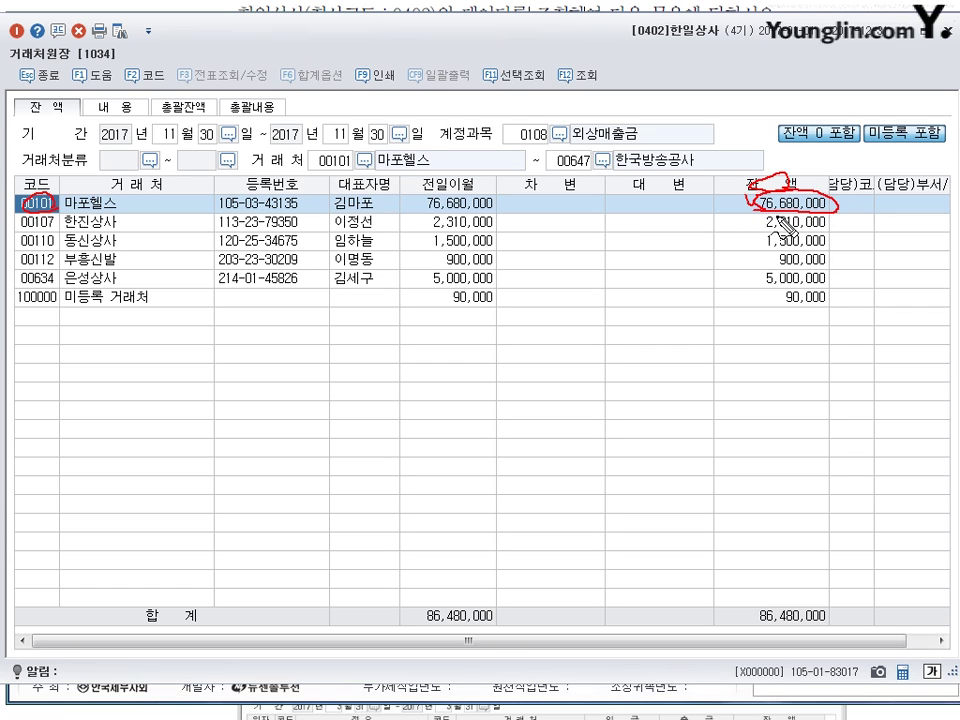
key(e)
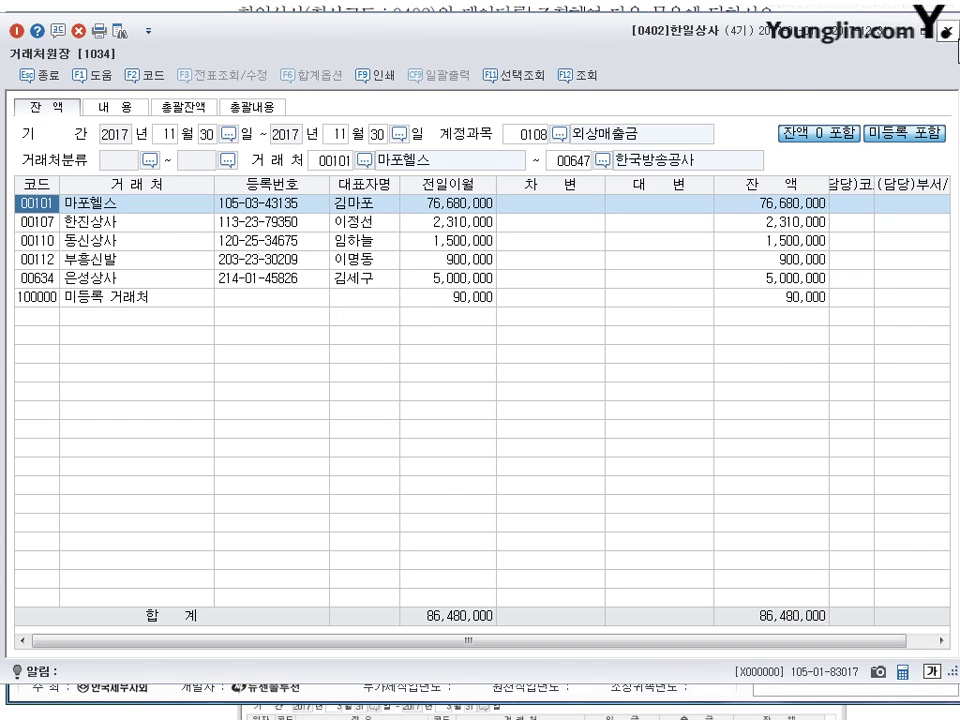
Close the customer ledger and mark question 4: underline 판매비와관리비, note 통합명칭, circle 1월 and 6월, and add 현금, 대체.
click(948, 31)
key(alt+Tab)
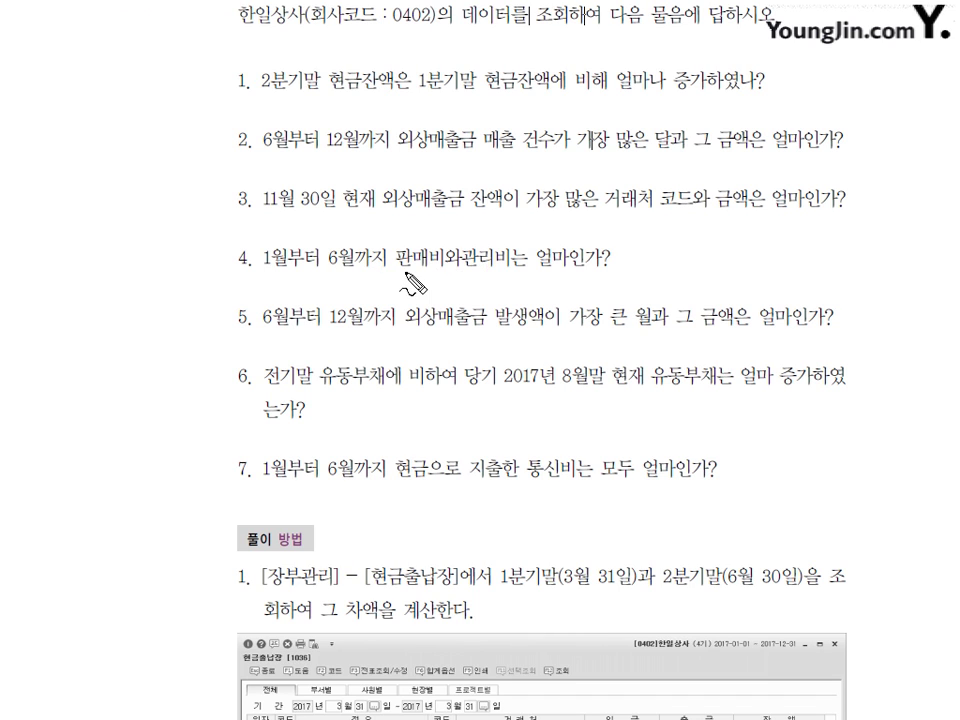
drag(398, 266, 503, 262)
mouse_move(433, 273)
mouse_down()
mouse_move(442, 294)
mouse_move(497, 278)
mouse_move(494, 290)
mouse_up()
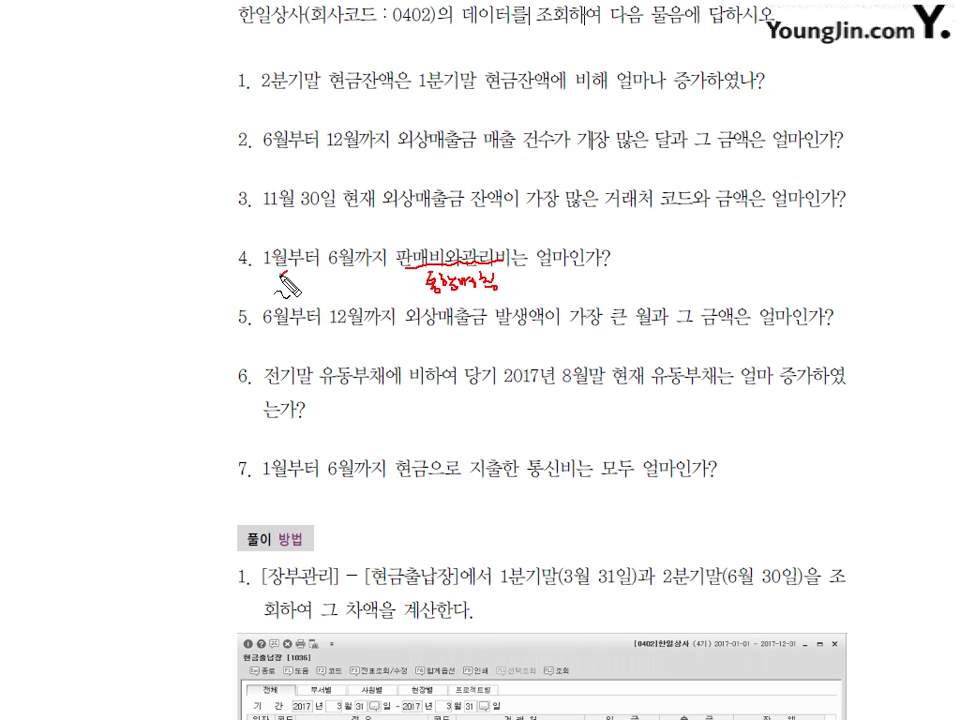
mouse_move(272, 280)
mouse_down()
mouse_move(264, 246)
mouse_move(291, 271)
mouse_move(320, 258)
mouse_move(360, 286)
mouse_move(395, 285)
mouse_move(388, 273)
mouse_up()
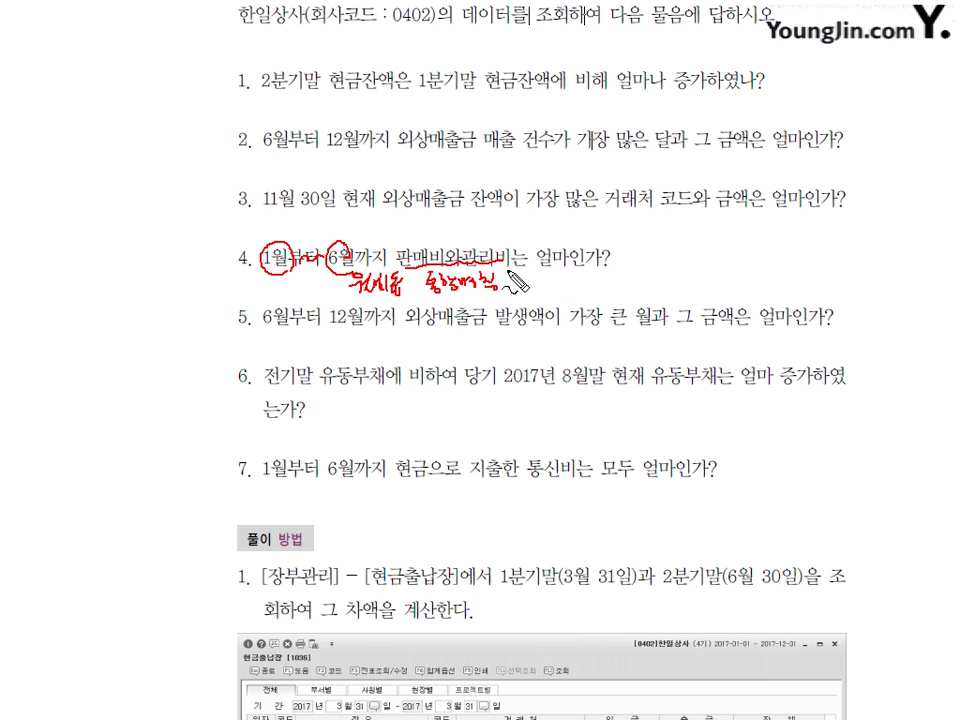
mouse_move(577, 270)
mouse_down()
mouse_move(583, 261)
mouse_move(592, 283)
mouse_move(664, 288)
mouse_up()
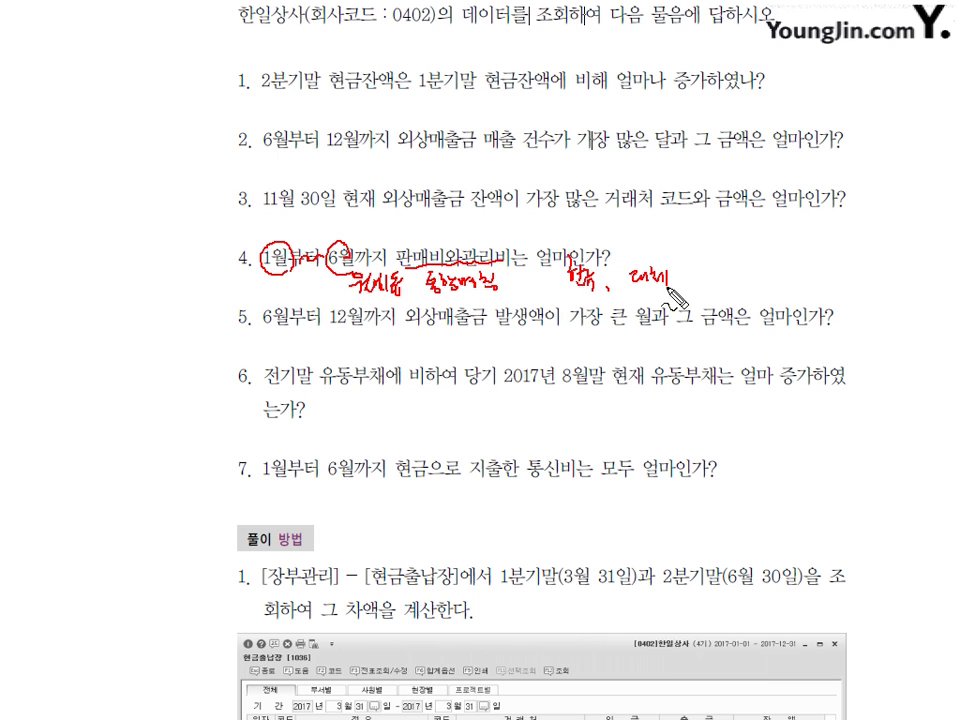
drag(571, 290, 669, 289)
key(Escape)
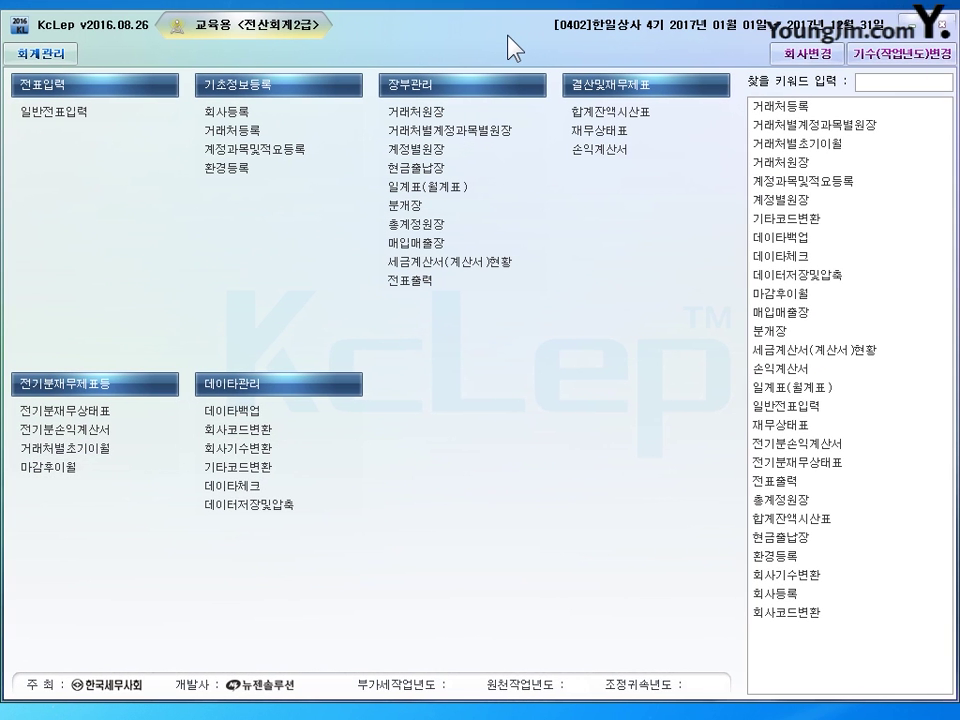
Open the 월계표 in KcLep, query January to June 2017 (01 to 06), and select the 판매비및일반관리비 row.
click(466, 186)
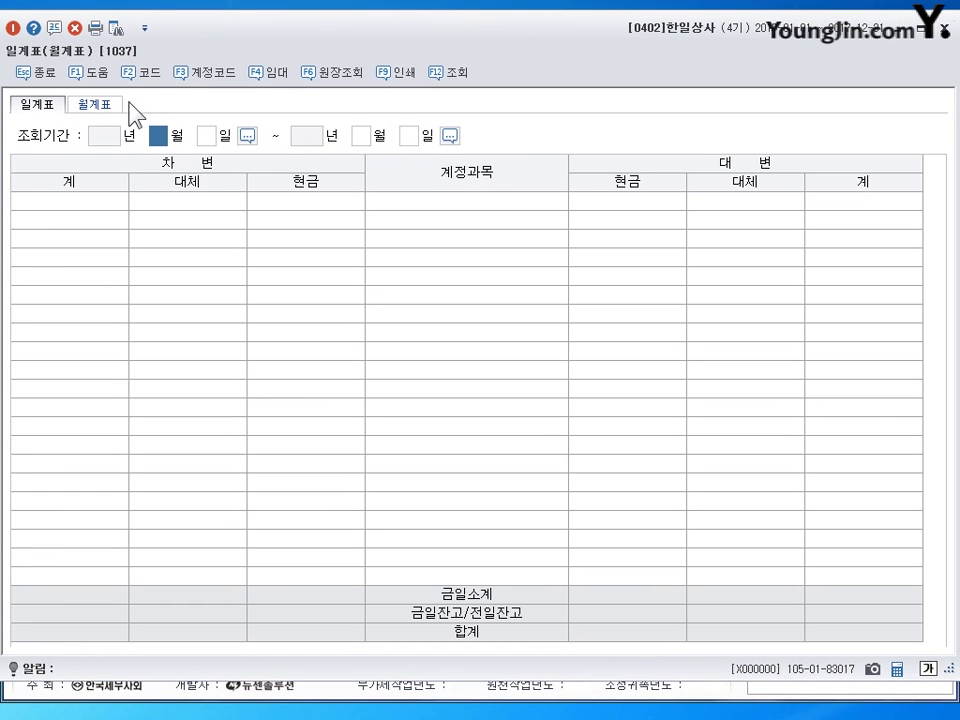
click(119, 104)
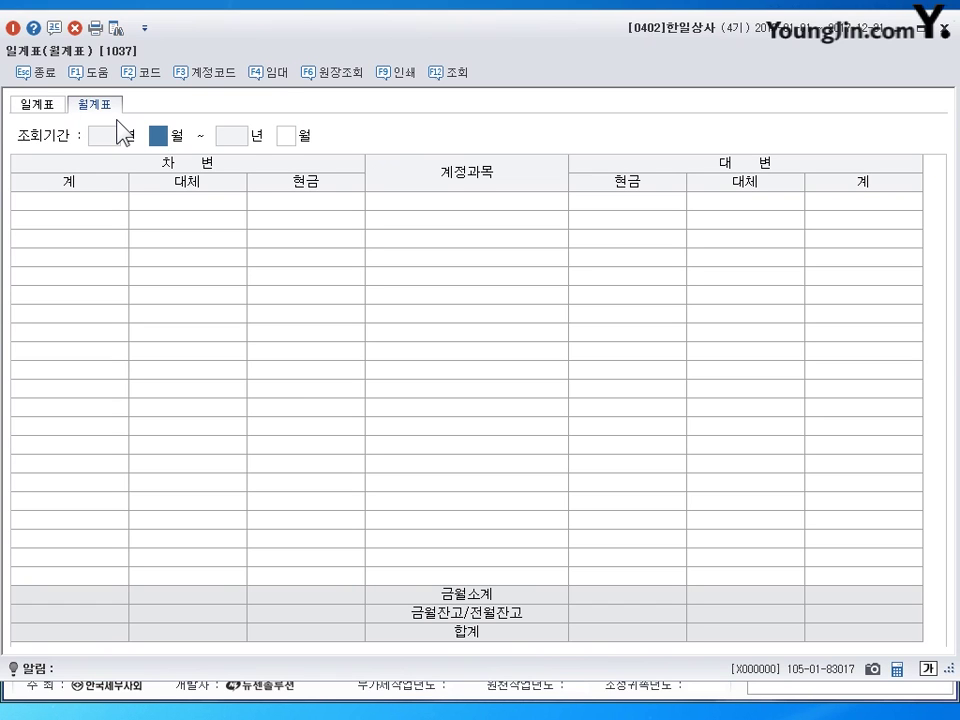
text(01)
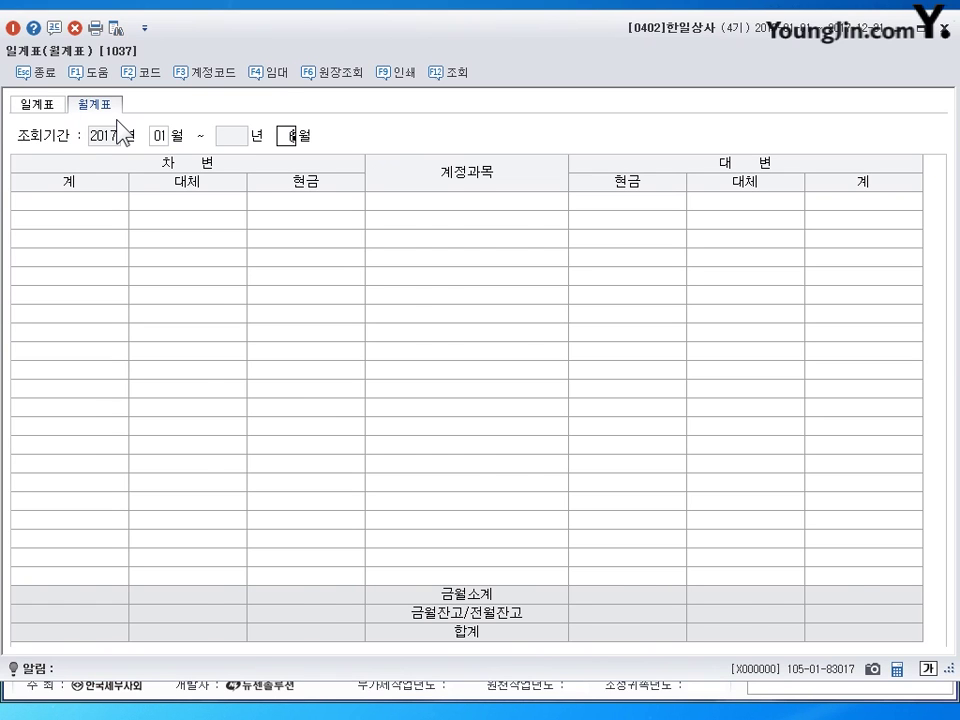
text(06)
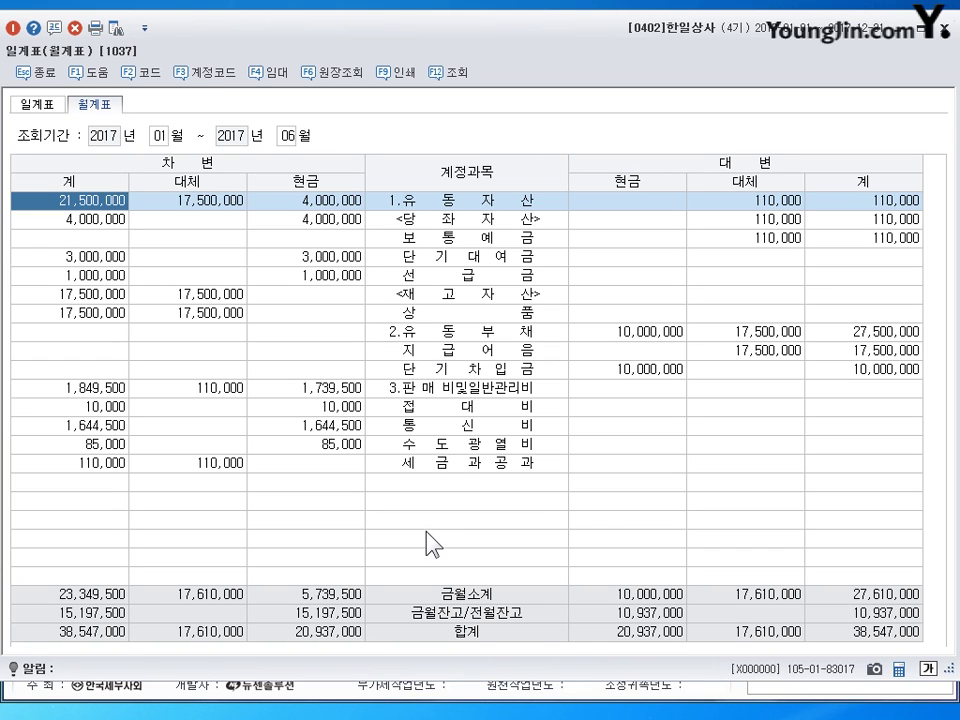
click(461, 390)
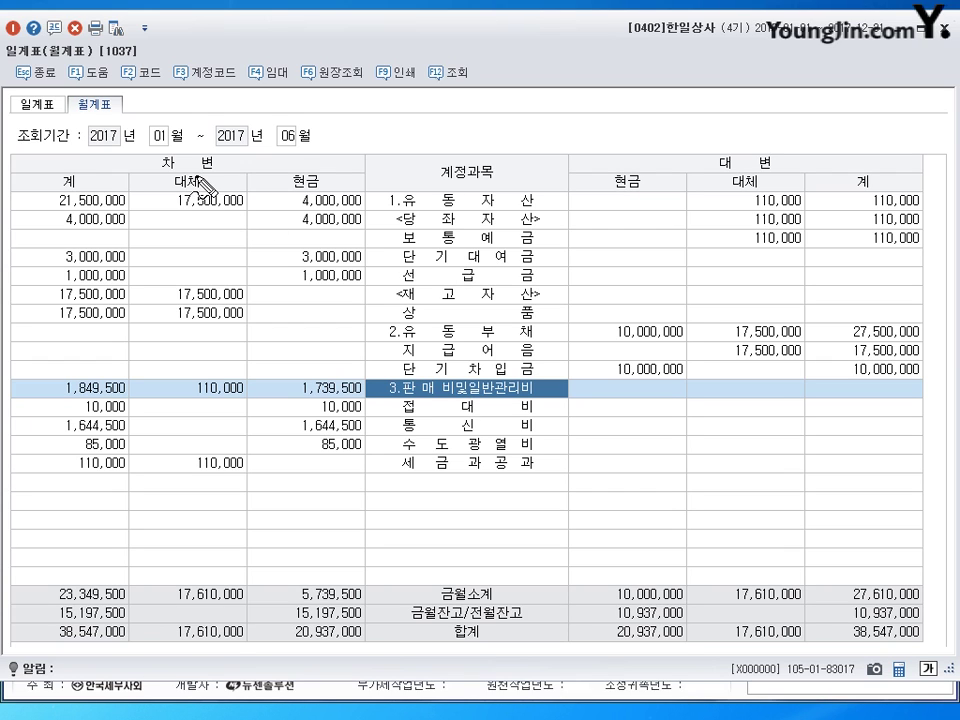
Circle the 차변, 계정과목 and 대변 headings and the 계, 현금 and 대체 subheadings on both sides of the monthly summary.
mouse_move(172, 158)
mouse_down()
mouse_move(205, 172)
mouse_move(216, 155)
mouse_up()
drag(458, 157, 486, 185)
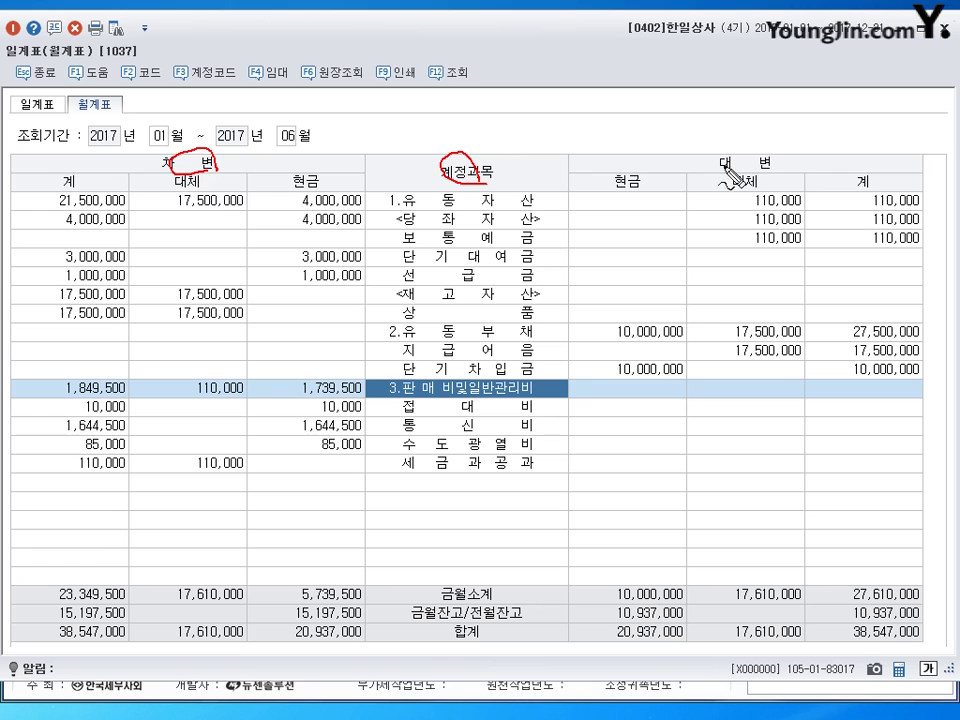
drag(720, 143, 730, 168)
drag(72, 173, 58, 190)
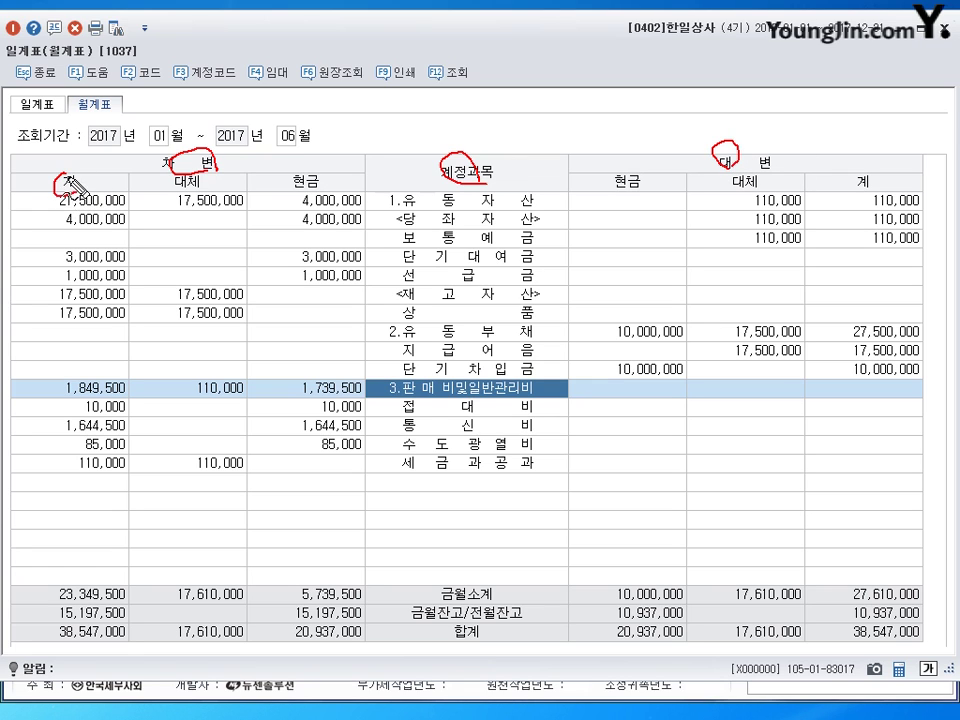
drag(856, 171, 858, 197)
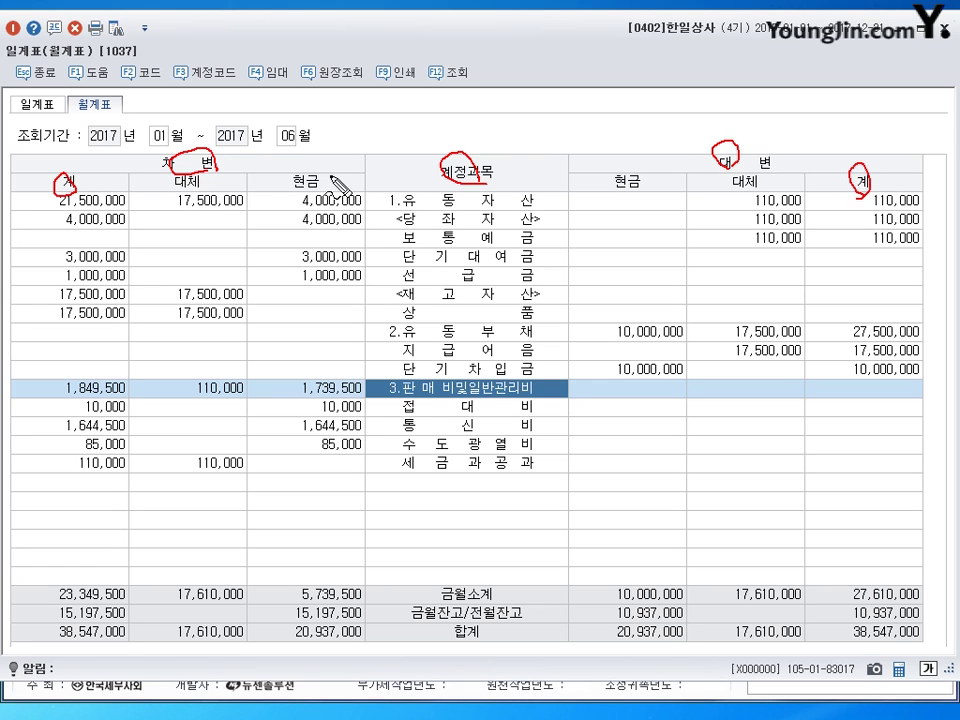
drag(313, 166, 318, 190)
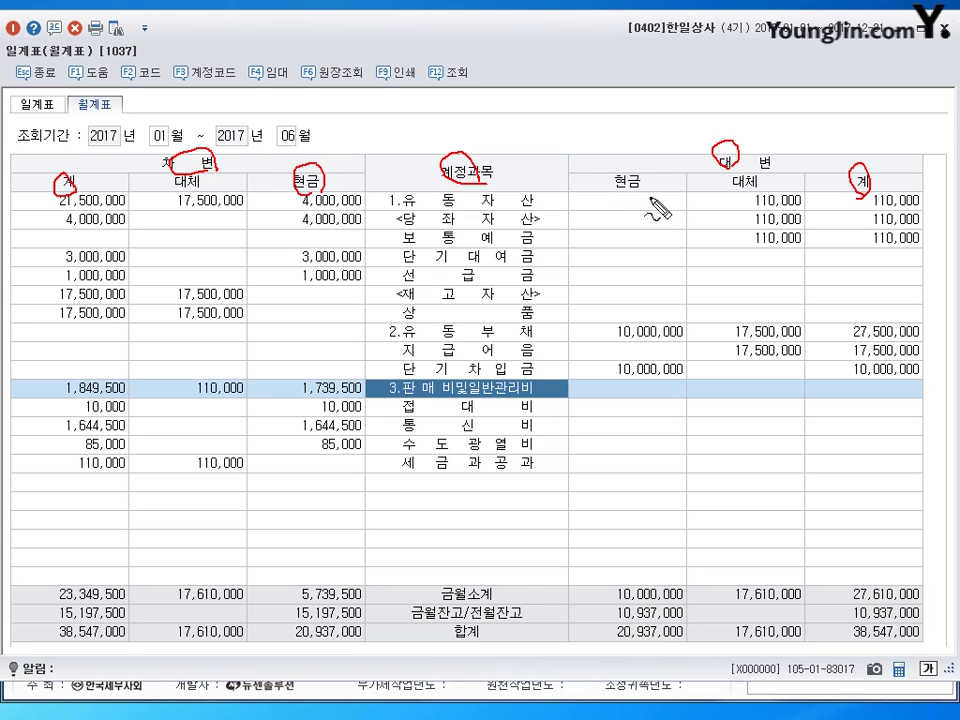
drag(615, 171, 612, 193)
mouse_move(194, 166)
mouse_down()
mouse_move(168, 176)
mouse_move(174, 194)
mouse_up()
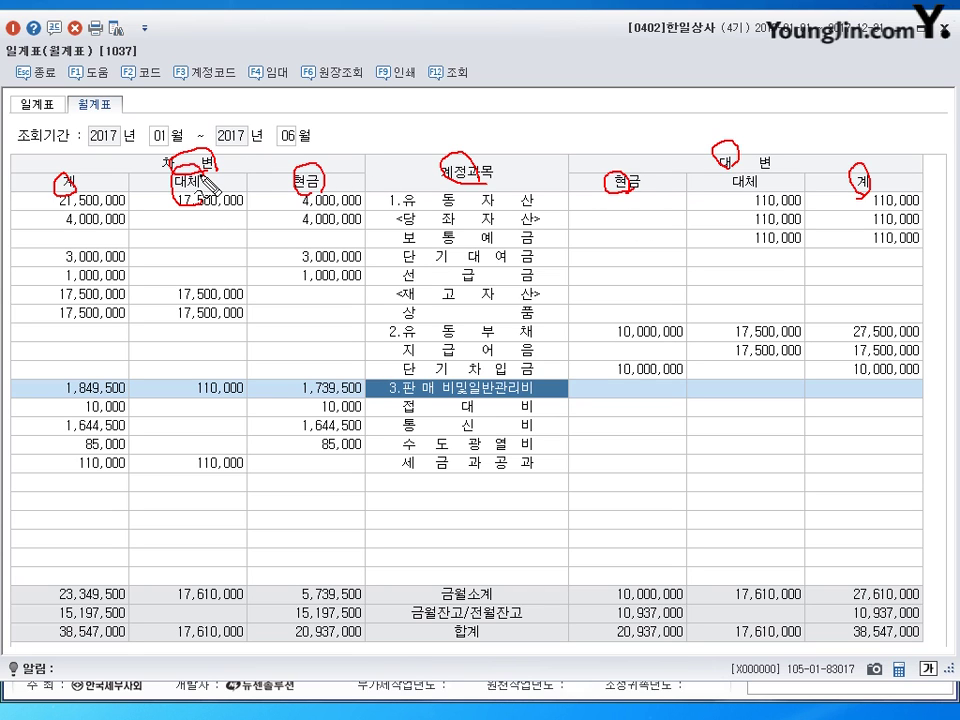
mouse_move(731, 177)
mouse_down()
mouse_move(722, 190)
mouse_move(752, 198)
mouse_up()
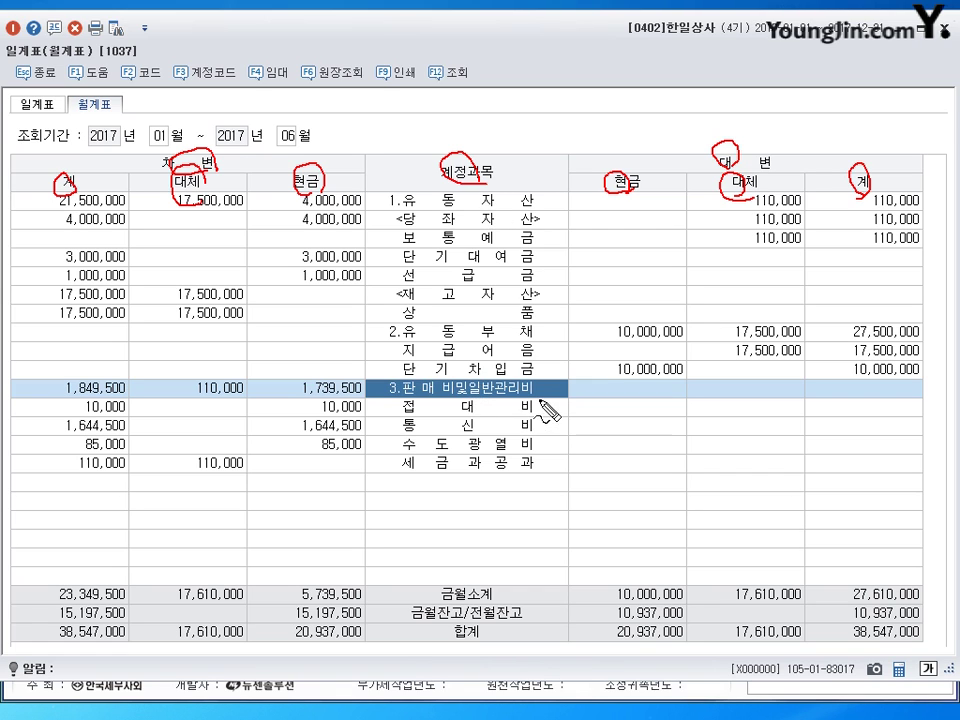
Circle the 판매비및일반관리비 row name and its debit total, draw an arrow down from the 계 heading, and clear the annotations.
mouse_move(540, 403)
mouse_down()
mouse_move(430, 377)
mouse_move(392, 394)
mouse_move(525, 405)
mouse_up()
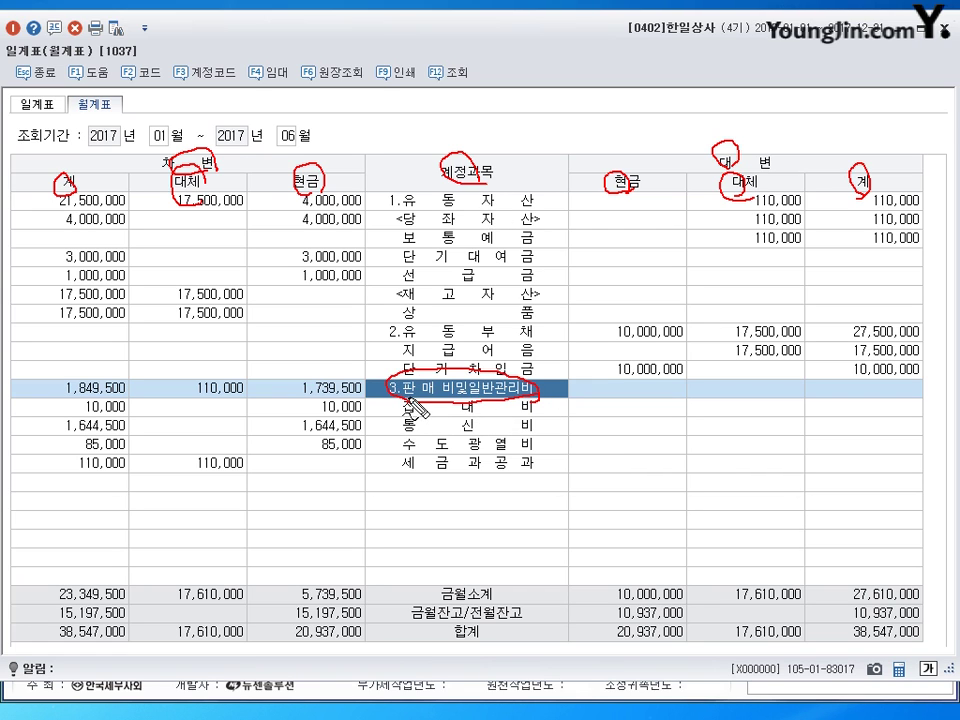
drag(412, 412, 430, 408)
mouse_move(120, 393)
mouse_down()
mouse_move(64, 398)
mouse_move(122, 386)
mouse_up()
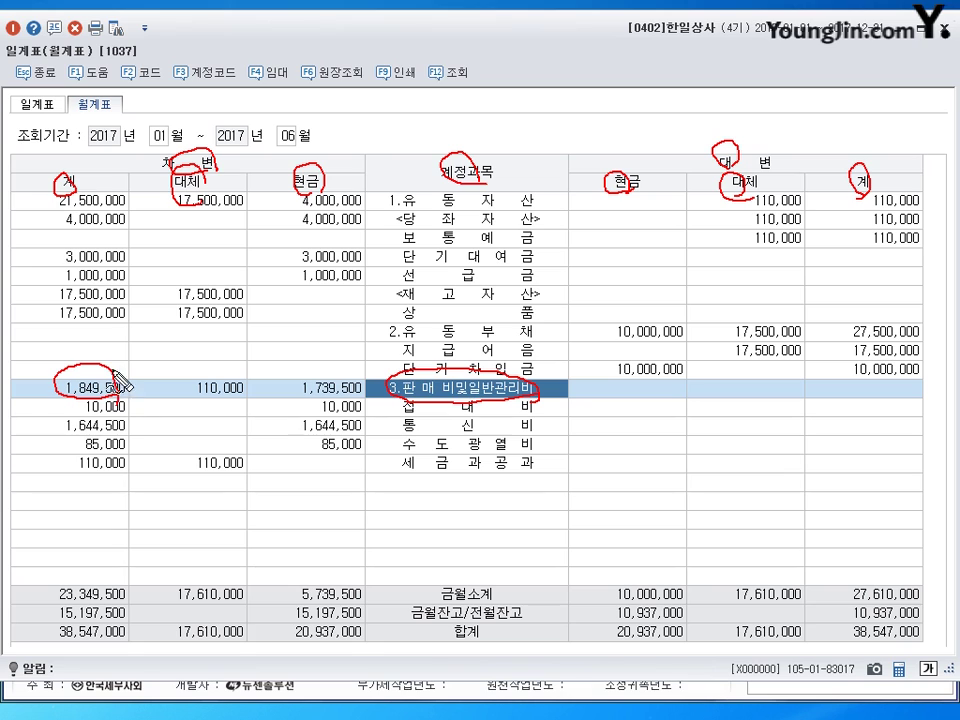
mouse_move(60, 206)
mouse_down()
mouse_move(34, 300)
mouse_move(56, 352)
mouse_up()
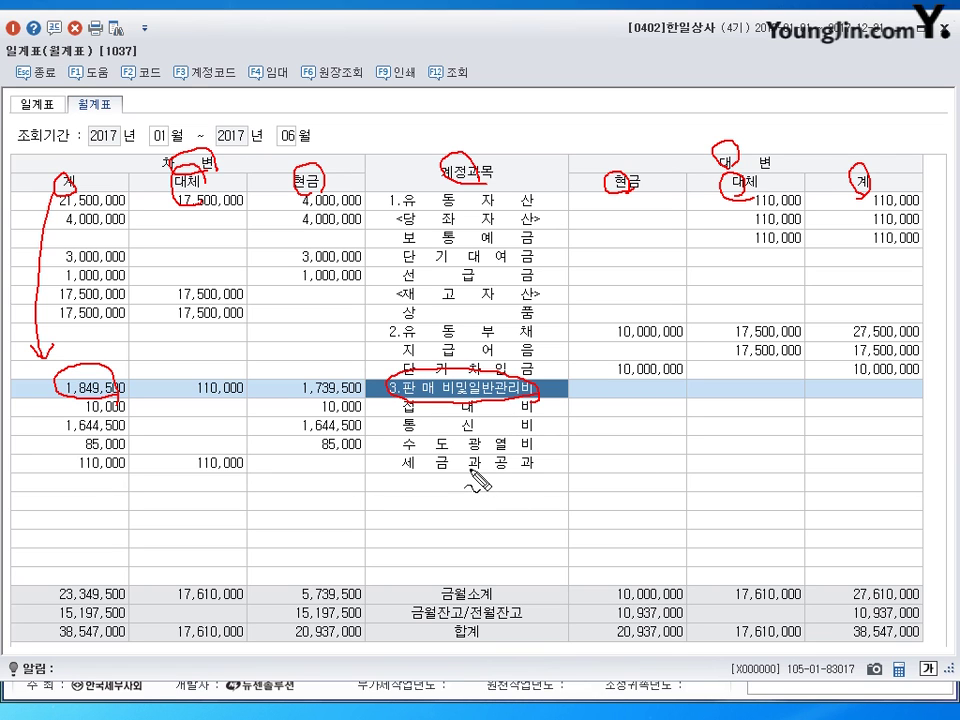
key(Escape)
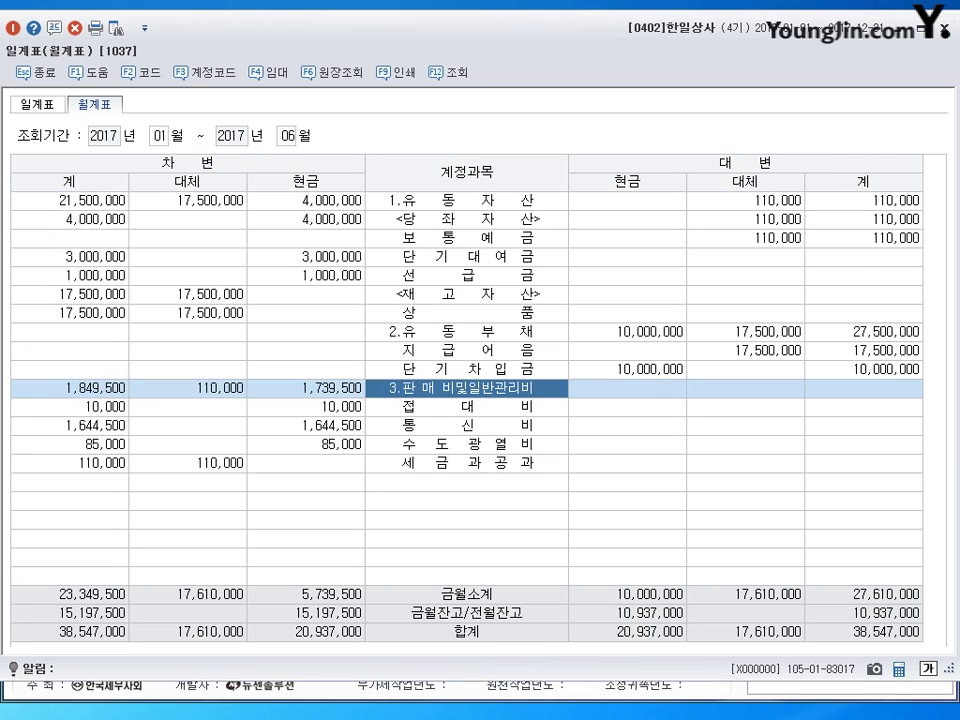
Leave the monthly summary for the question sheet and highlight "6월부터 12월까지 외상매출금" in question 5.
key(Escape)
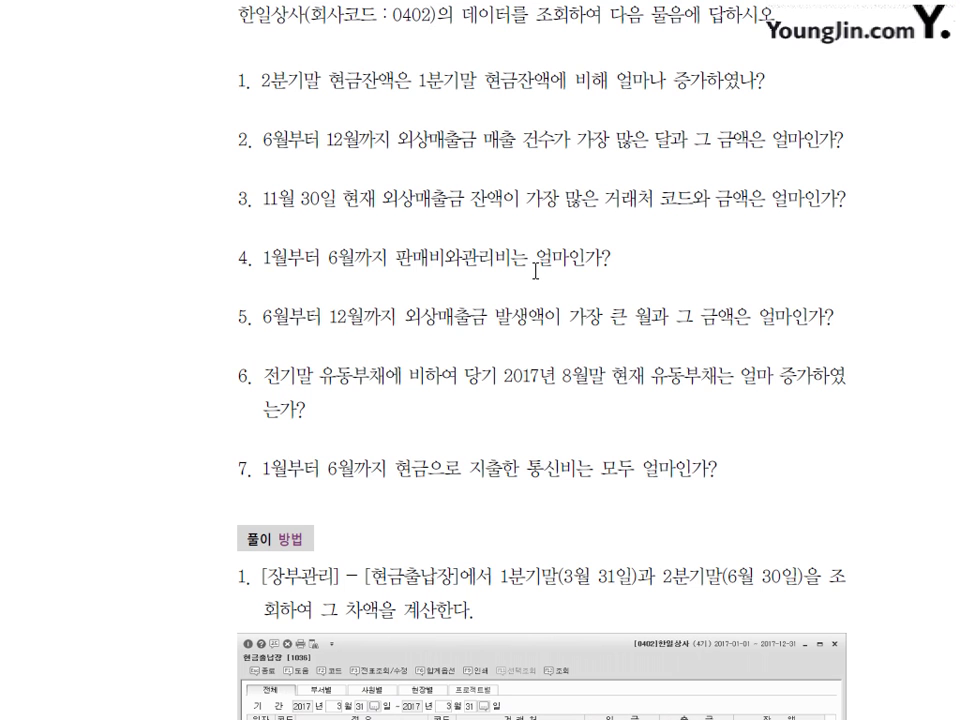
scroll(489, 300, down, 3)
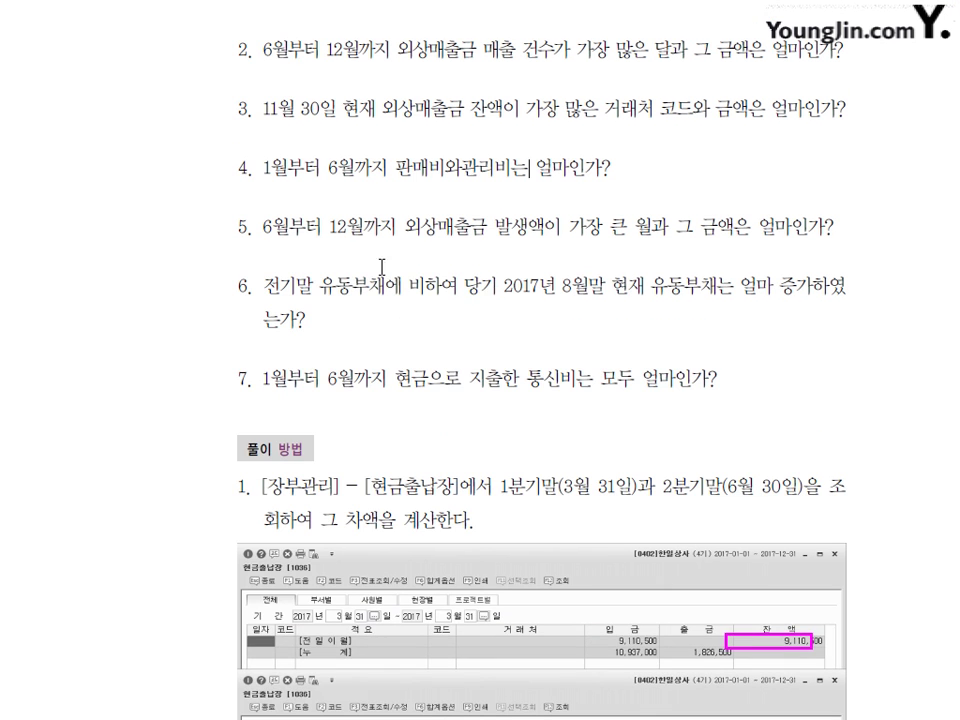
drag(256, 224, 435, 233)
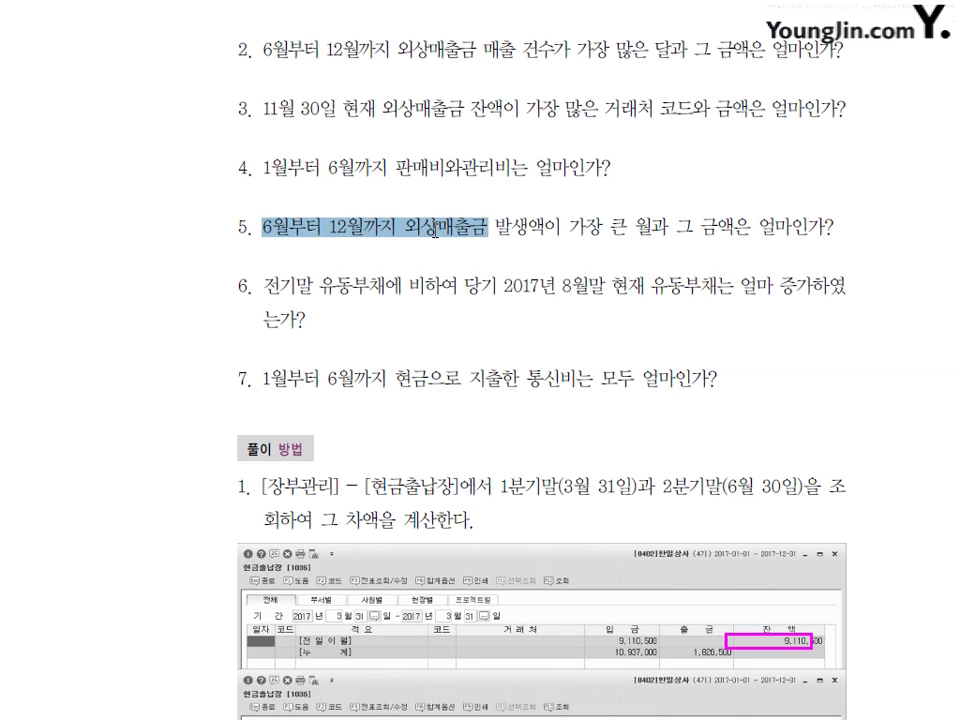
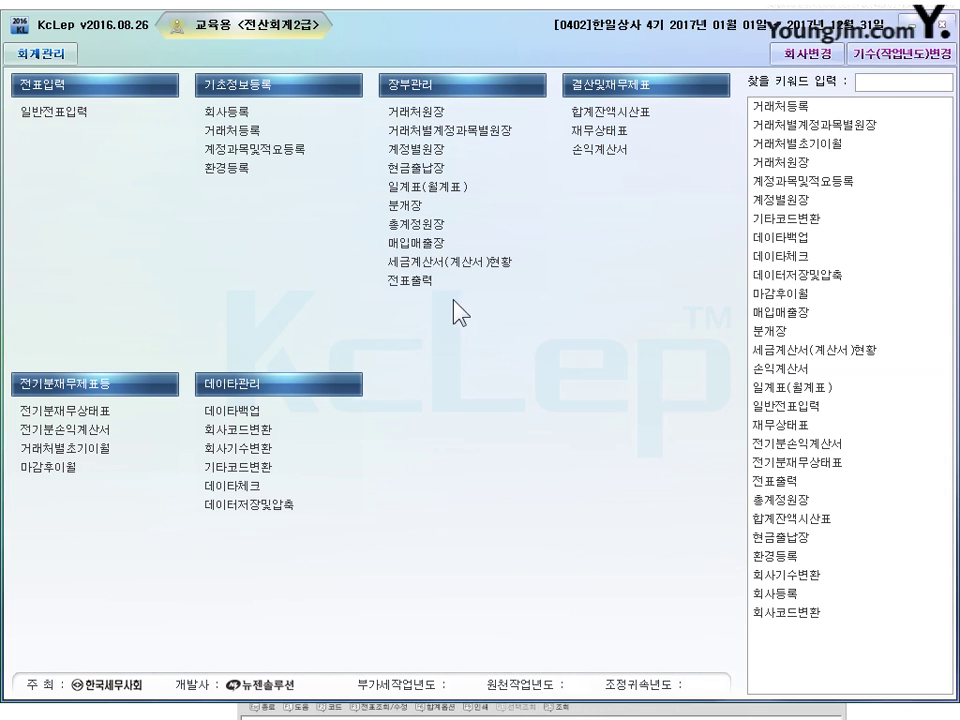
Open the 총계정원장 and query 외상매출금 (0108 to 0108) by month from 2017-06-01 to 2017-12-31.
click(483, 231)
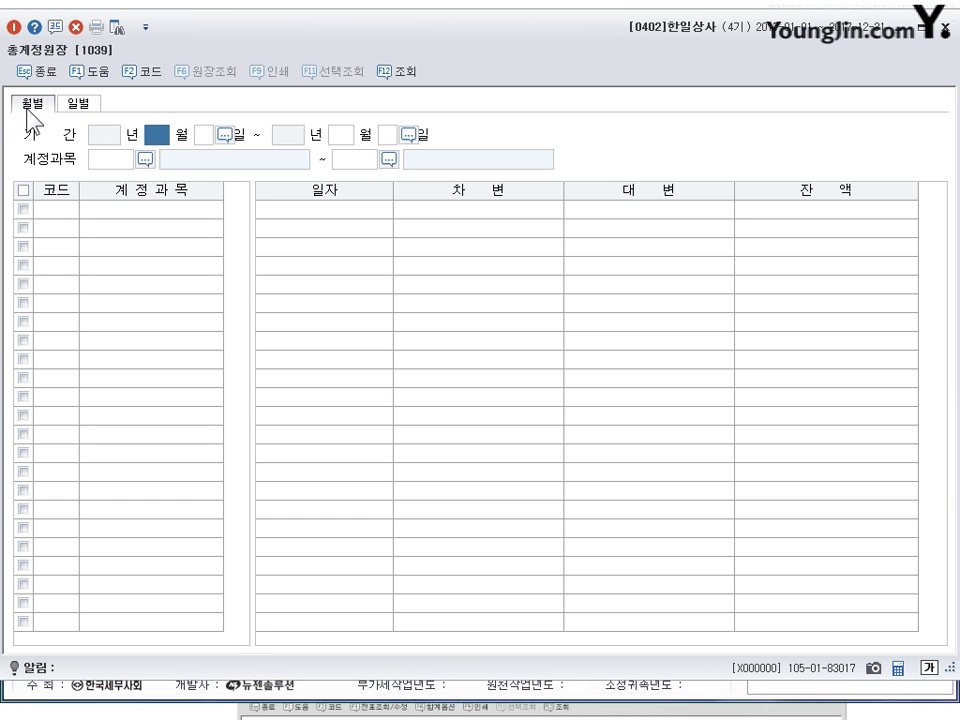
drag(132, 22, 138, 20)
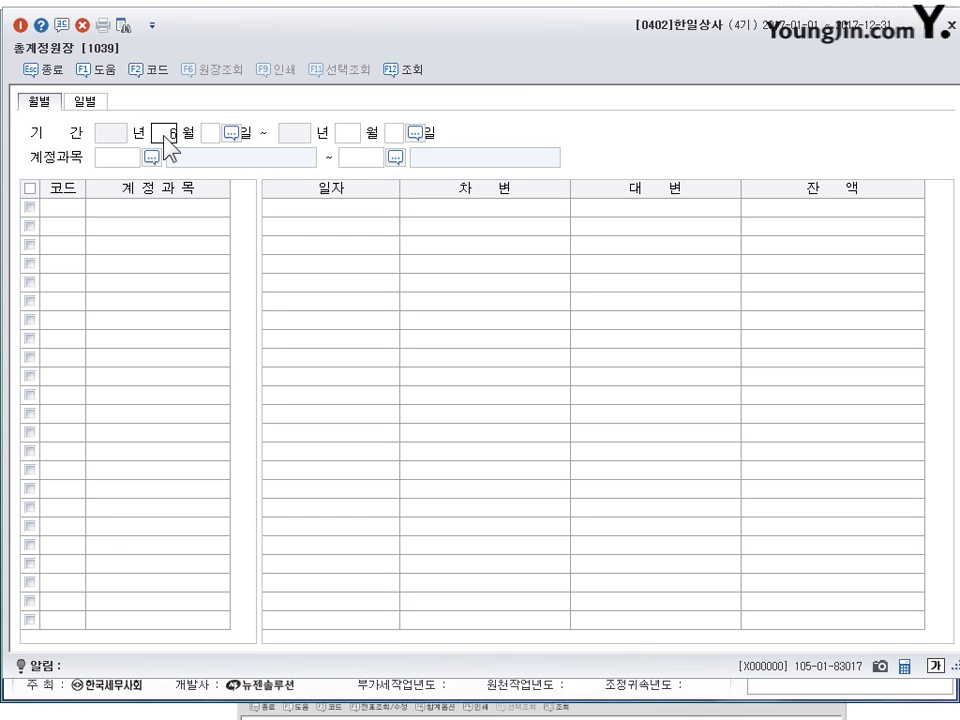
key(Return)
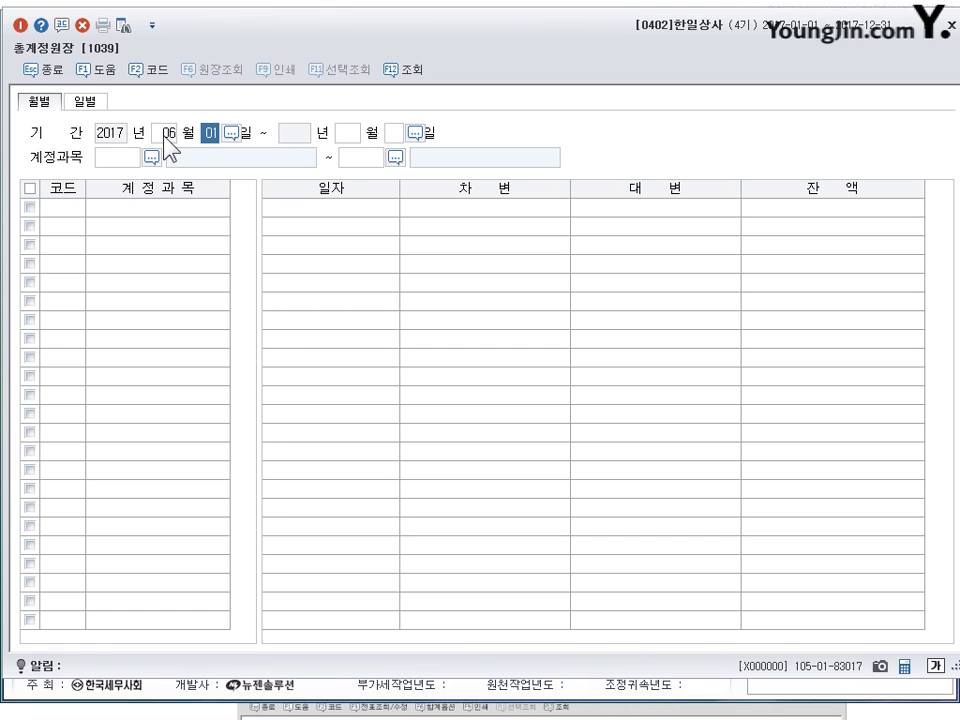
key(Return)
key(Return)
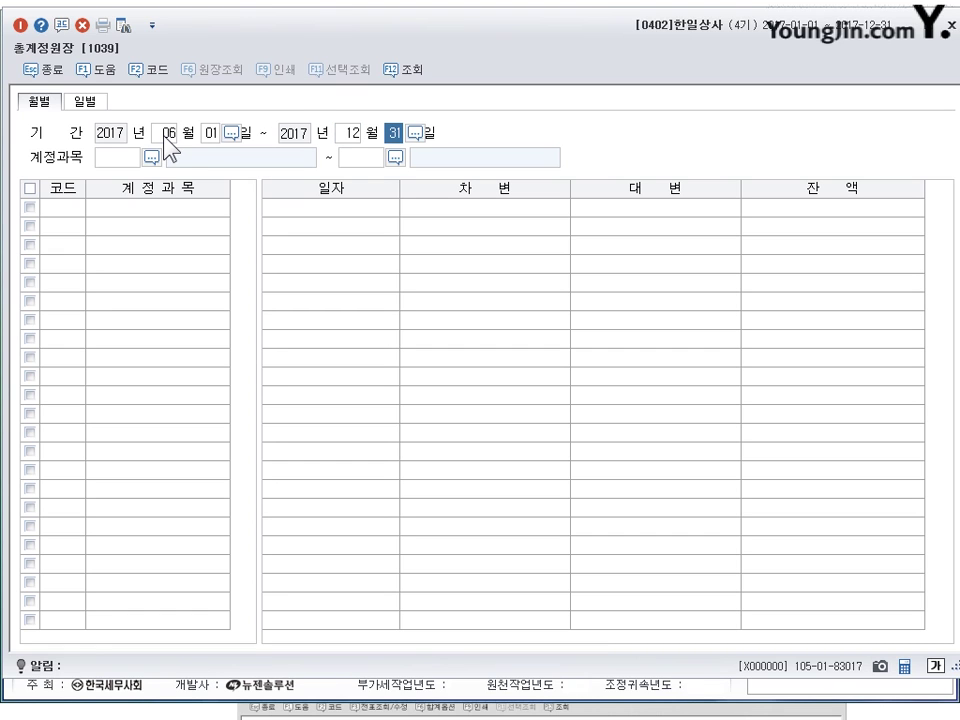
key(Return)
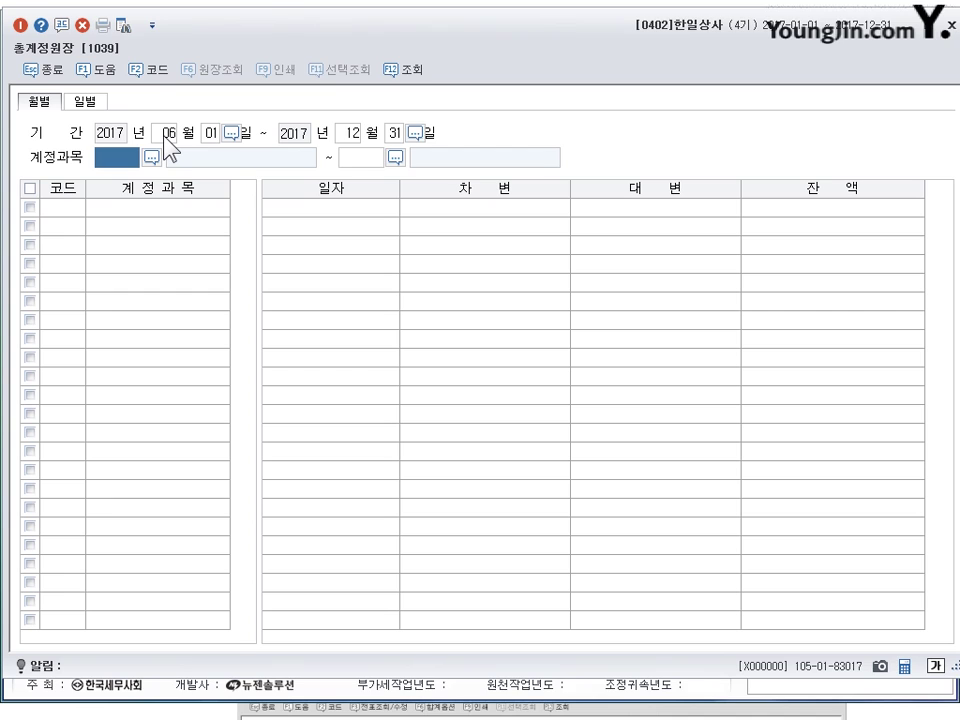
text(0108)
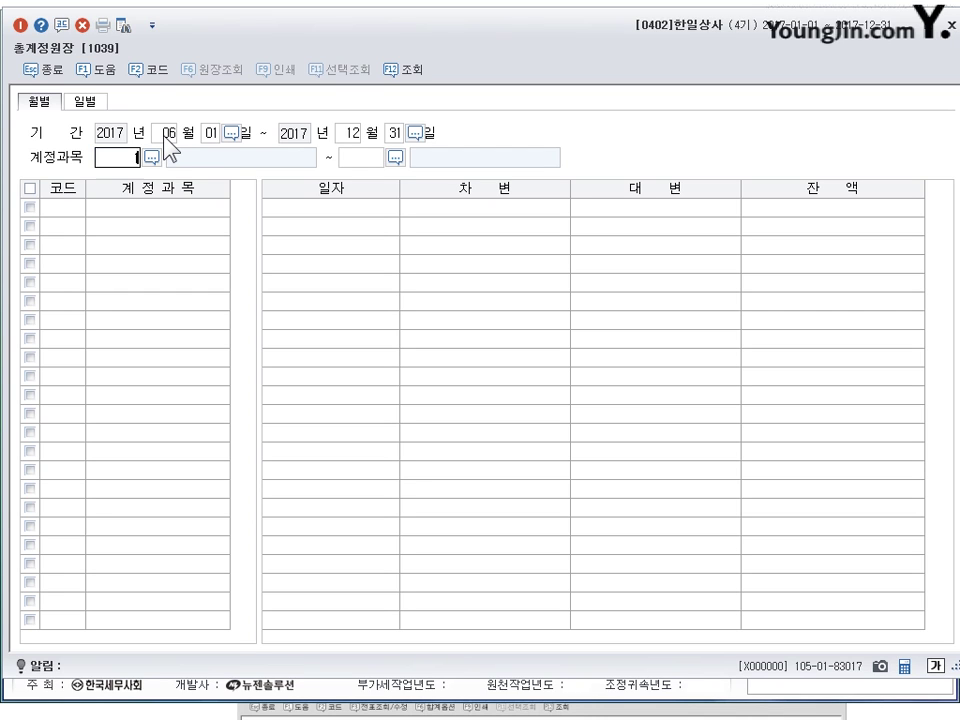
key(Return)
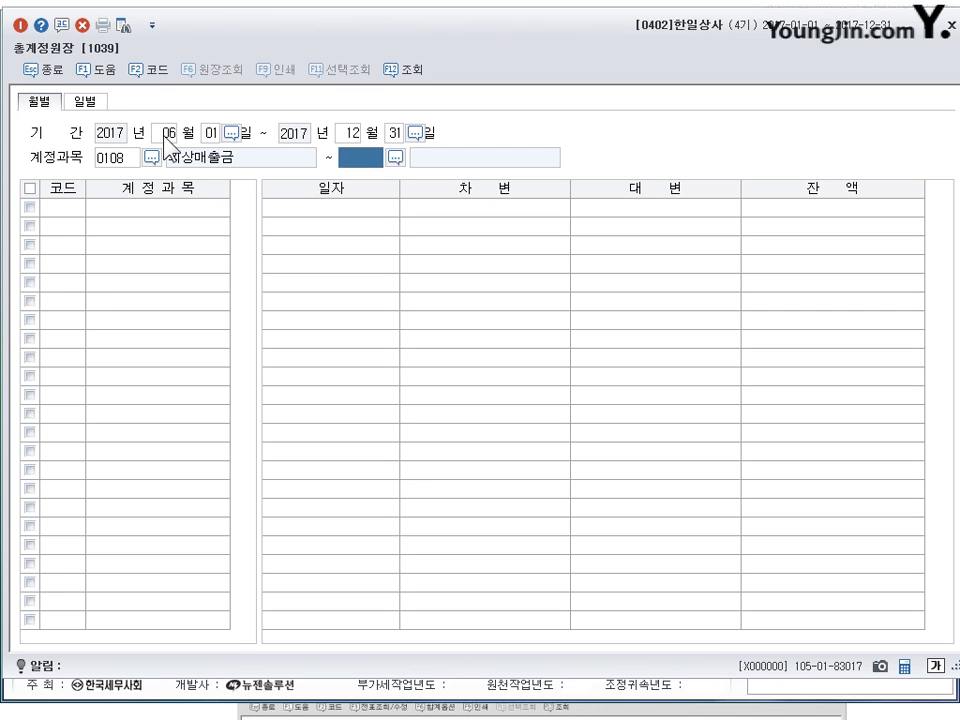
text(0108)
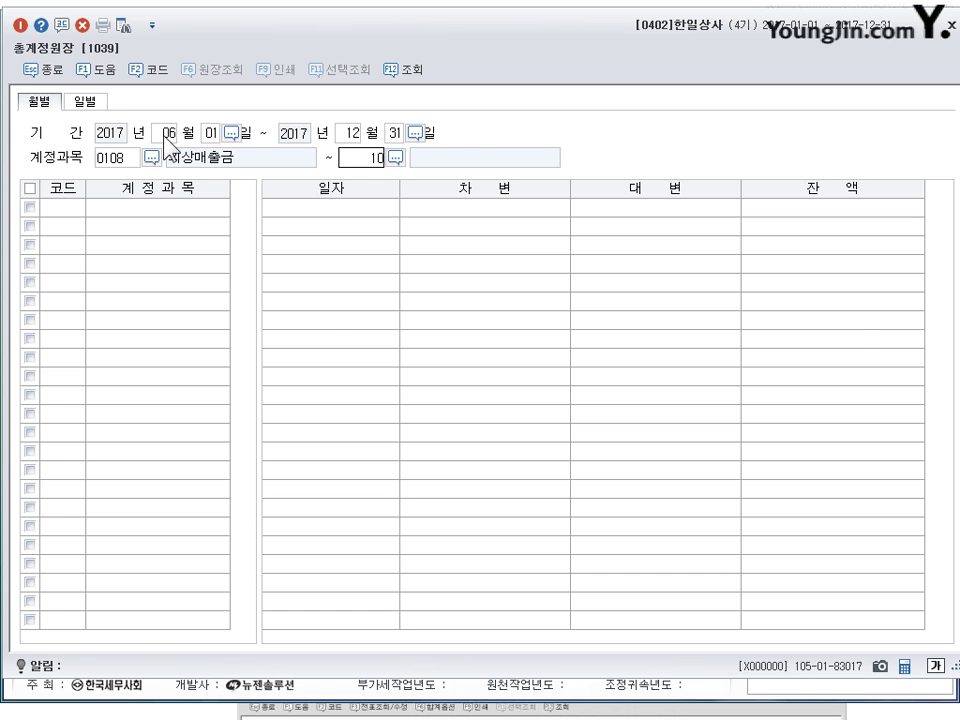
key(Return)
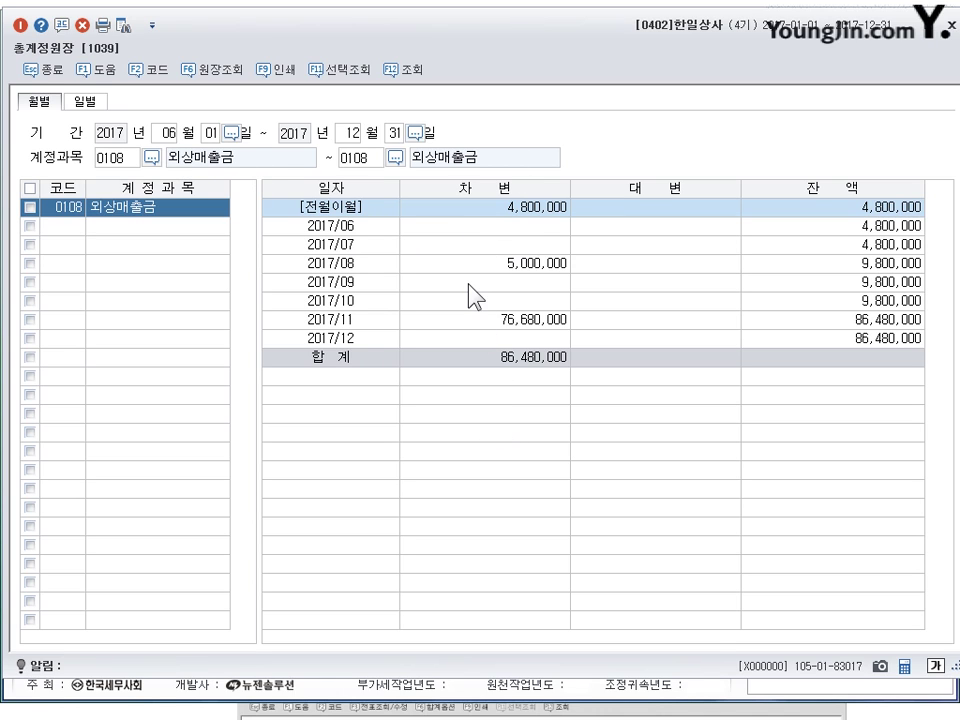
Query 외상매출금 (0108 to 0108) in the 총계정원장's 일별 view from 2017-06-01 to 2017-12-31.
click(84, 102)
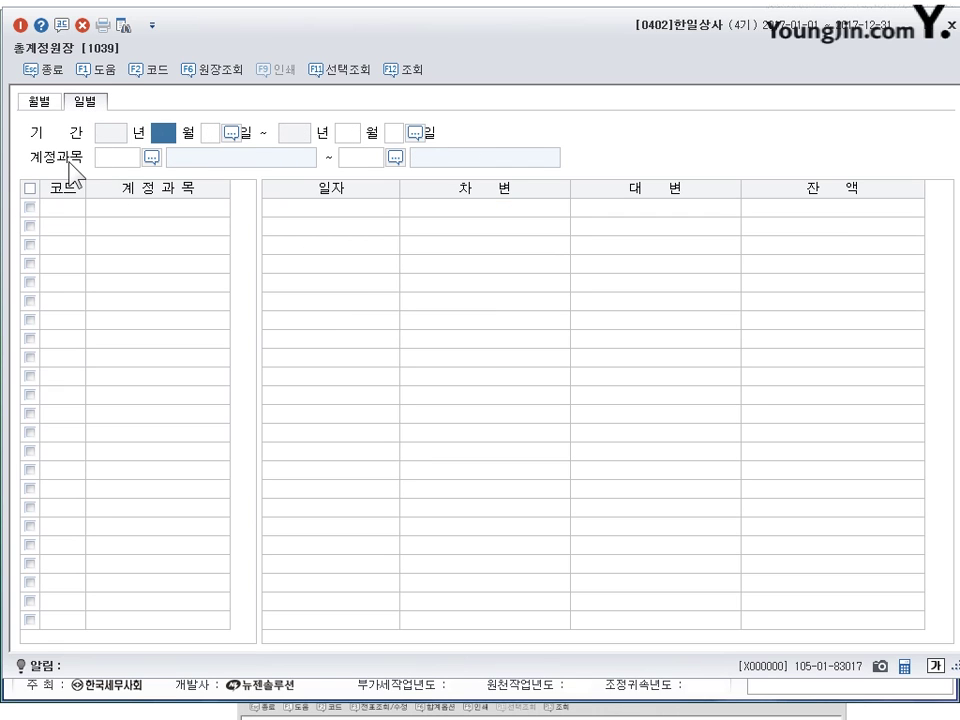
key(Return)
key(Return)
key(Return)
key(Return)
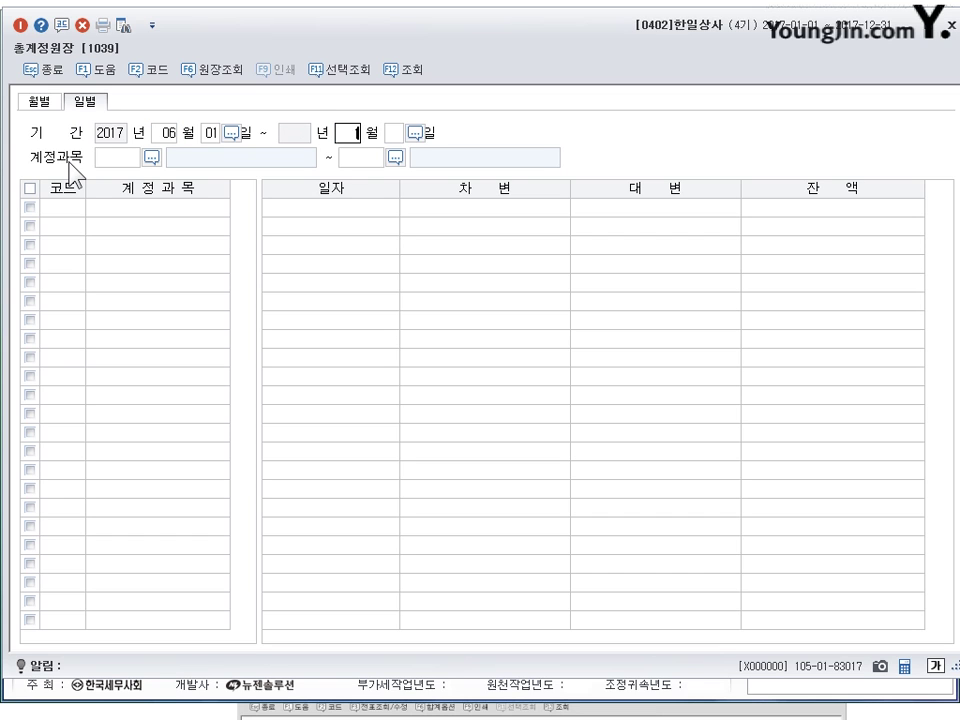
text(0108)
key(Return)
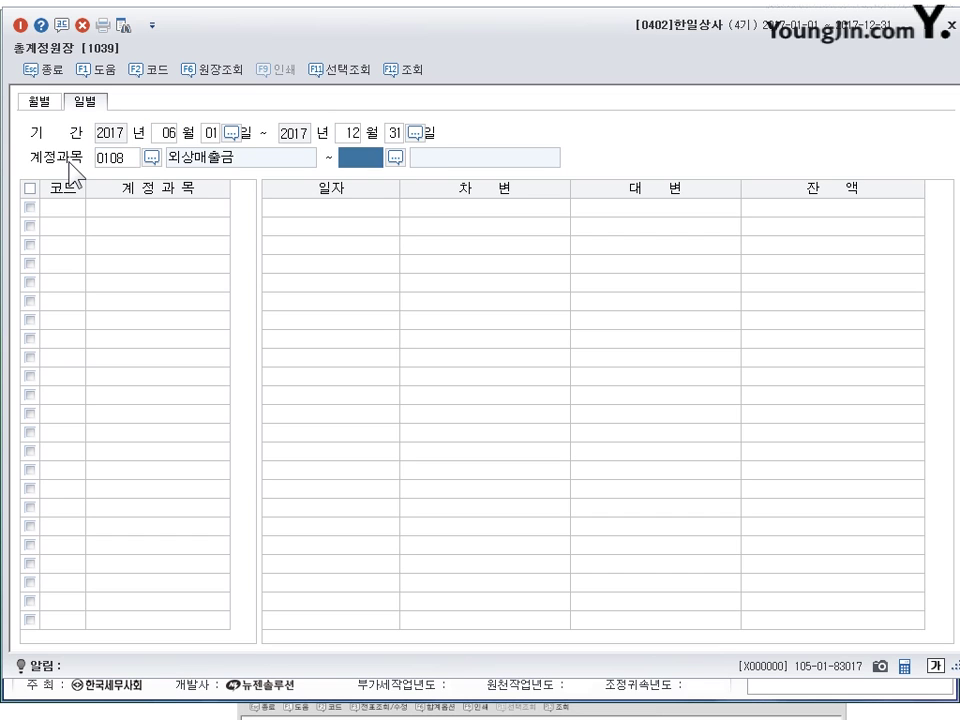
text(0108)
key(Return)
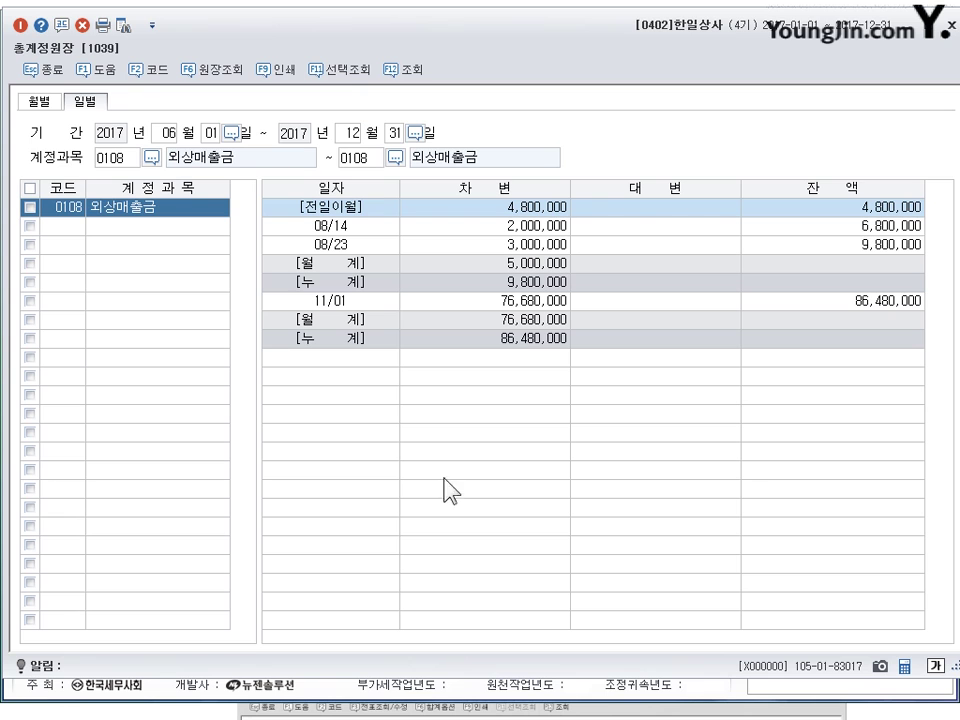
Open the 계정별원장 alongside the general ledger and query 외상매출금 (0108 to 0108) from 2017-06-01 to 2017-12-31.
drag(480, 50, 483, 195)
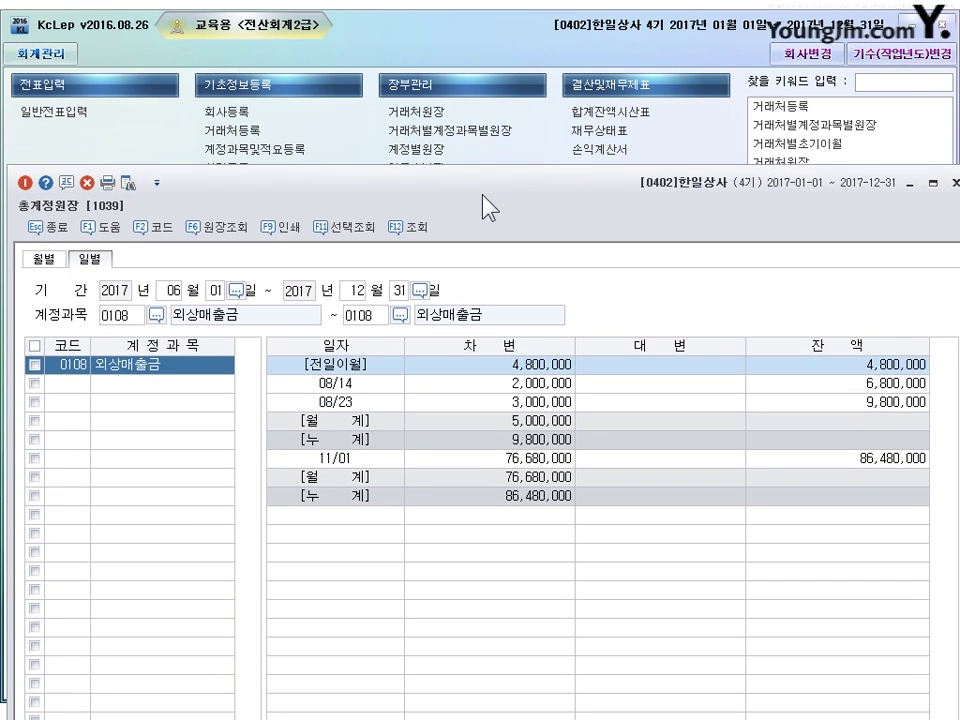
click(424, 163)
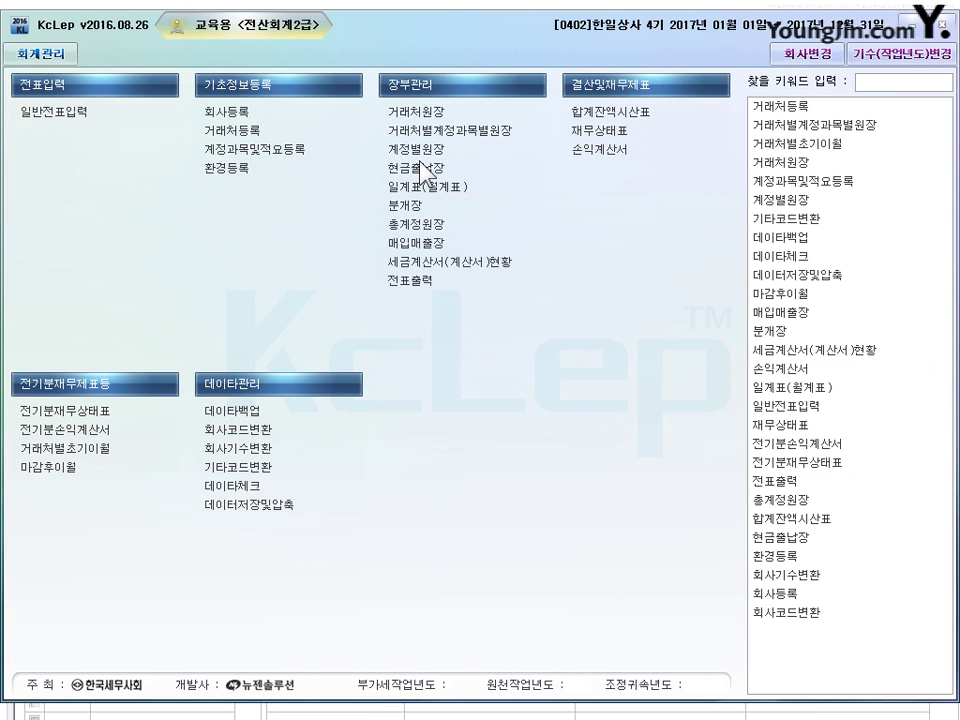
click(420, 163)
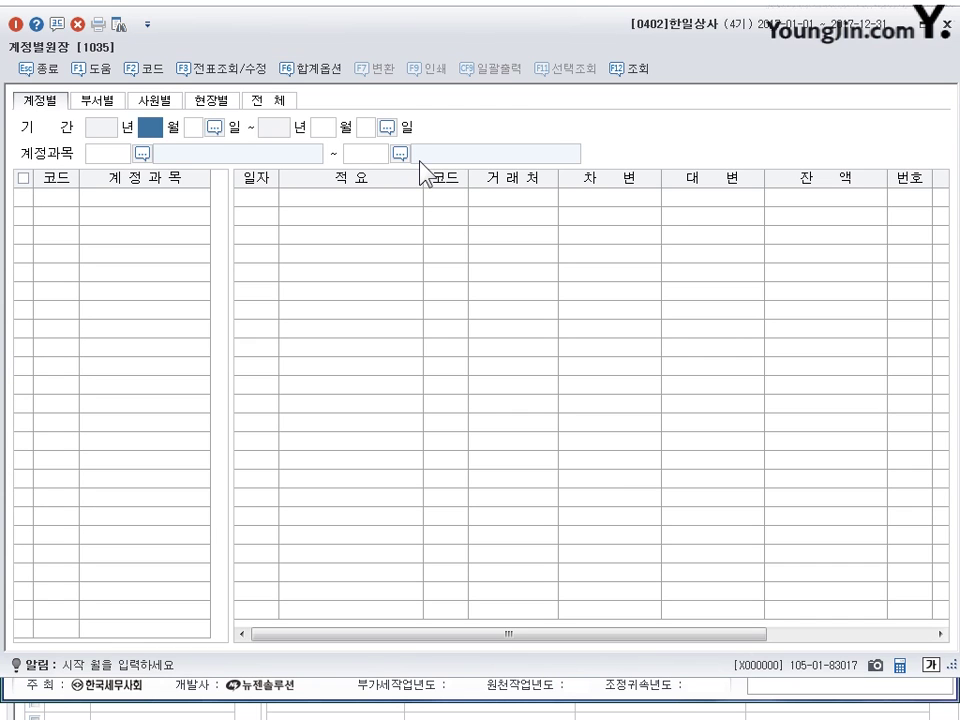
text(6)
key(Return)
text(1)
key(Return)
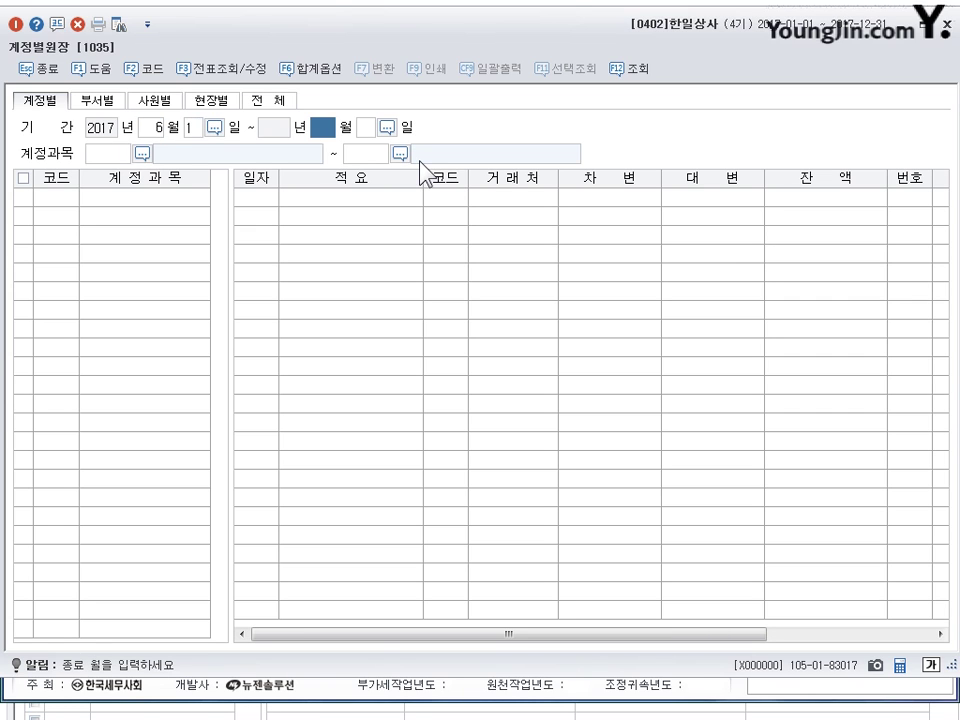
text(12)
key(Return)
text(31)
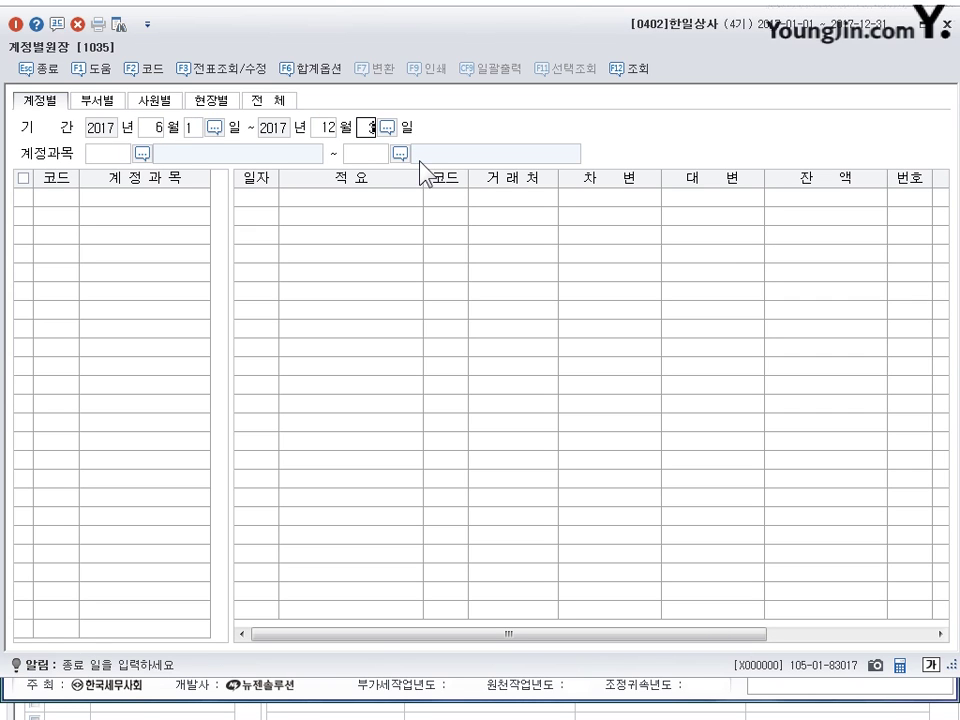
key(Return)
text(108)
key(Return)
text(108)
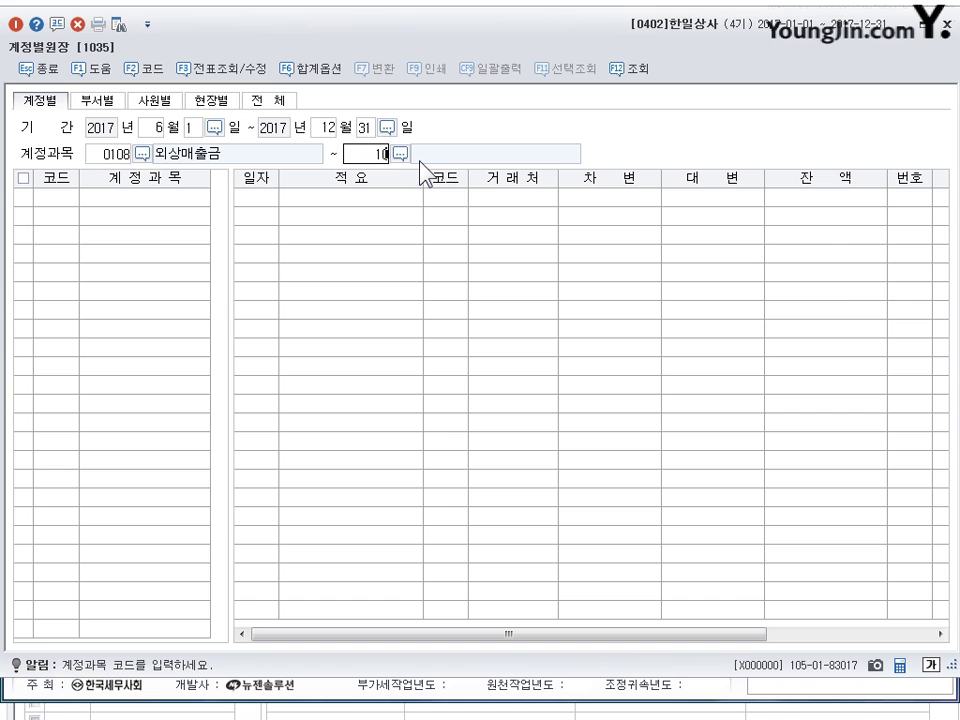
key(Return)
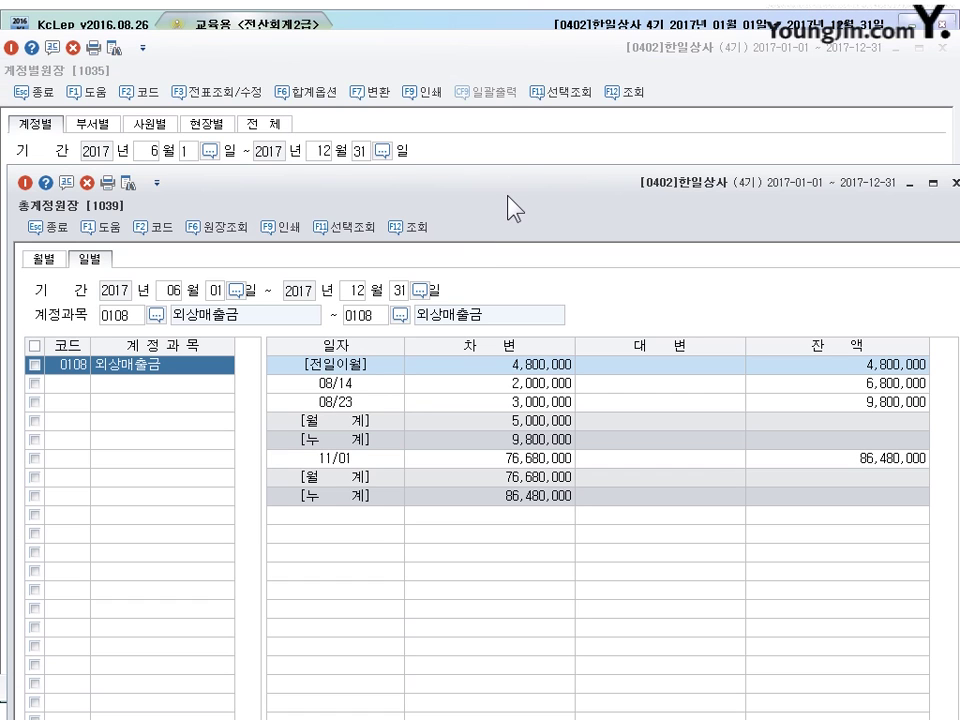
Close the 계정별원장 and compare the 총계정원장's 월별 and 일별 views, finishing on 월별.
drag(513, 208, 516, 77)
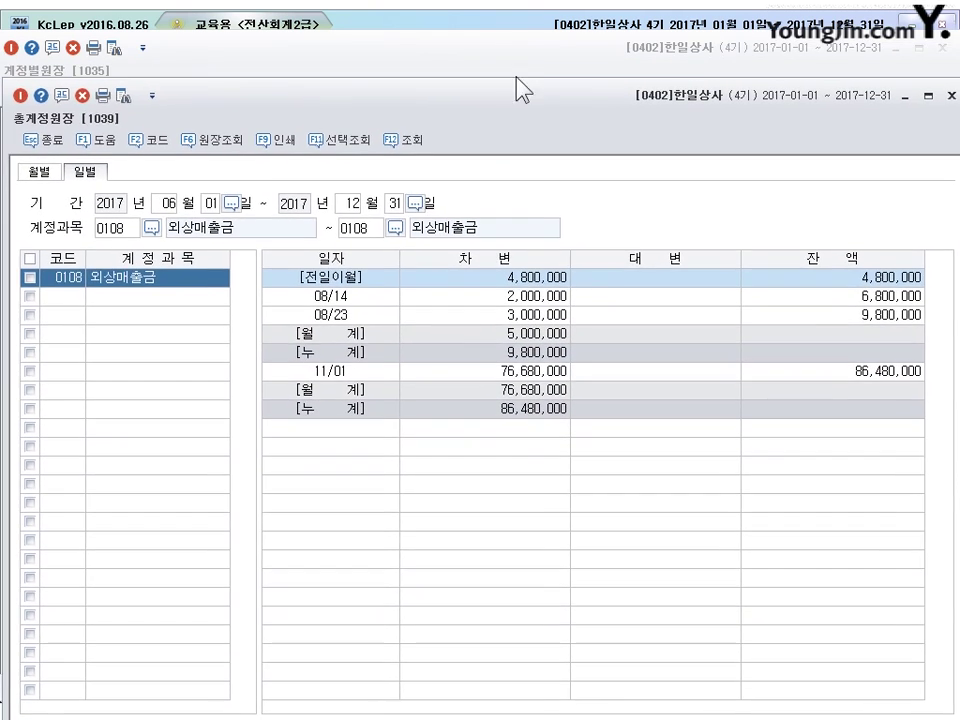
click(523, 52)
click(942, 47)
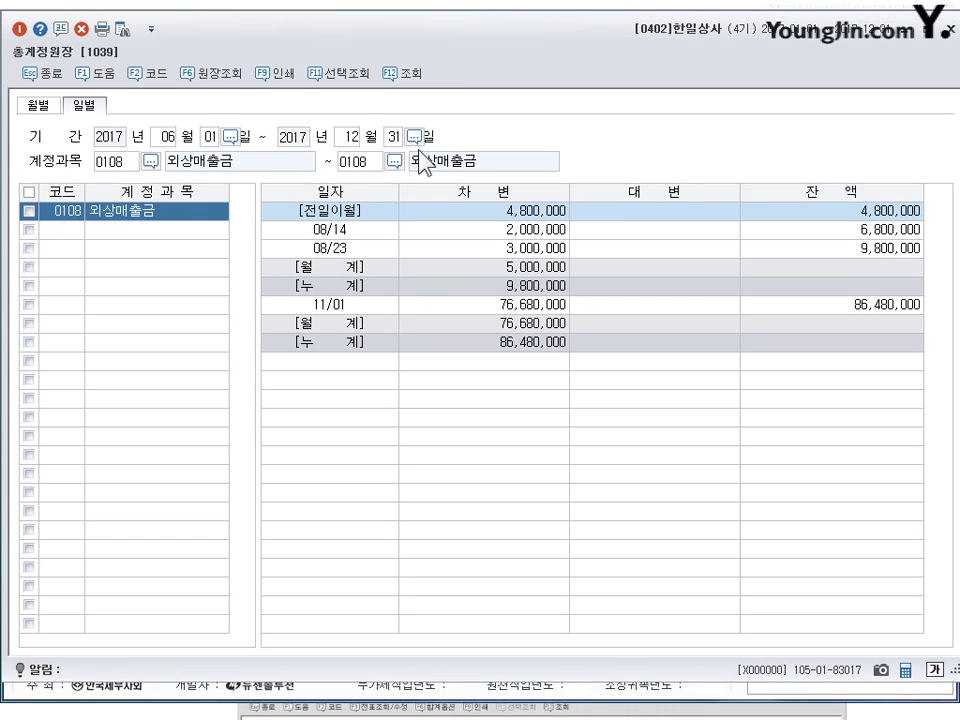
click(36, 104)
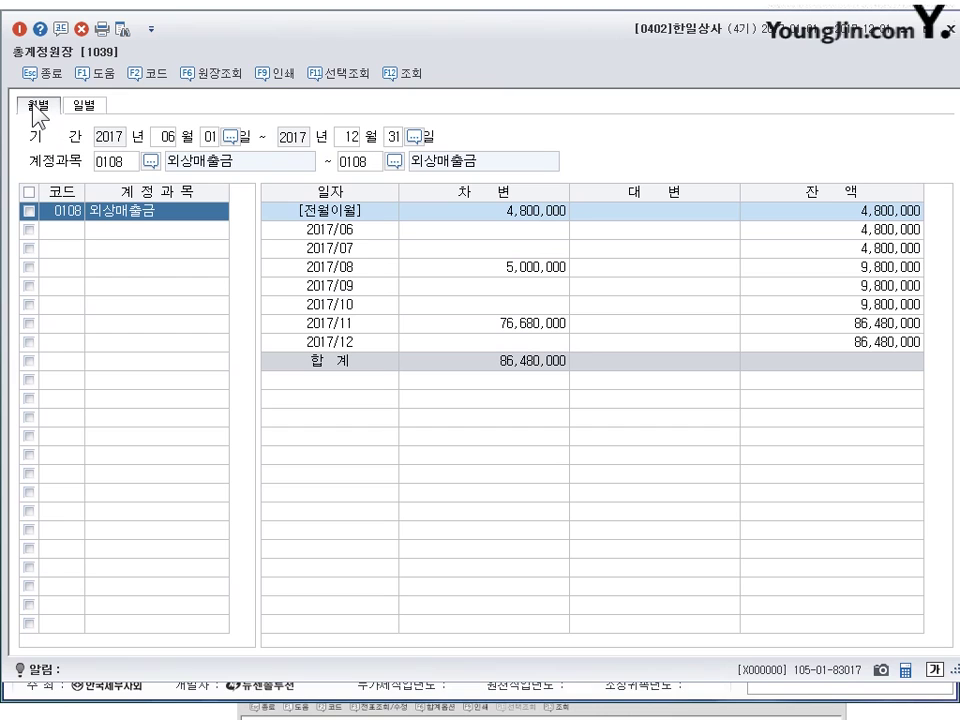
click(84, 105)
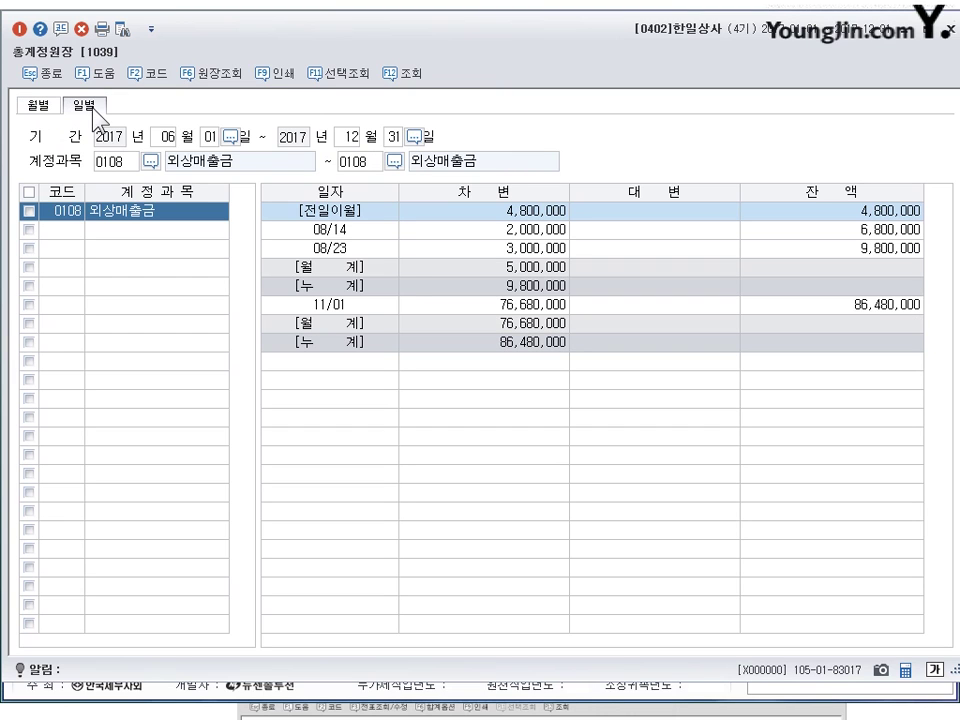
click(36, 104)
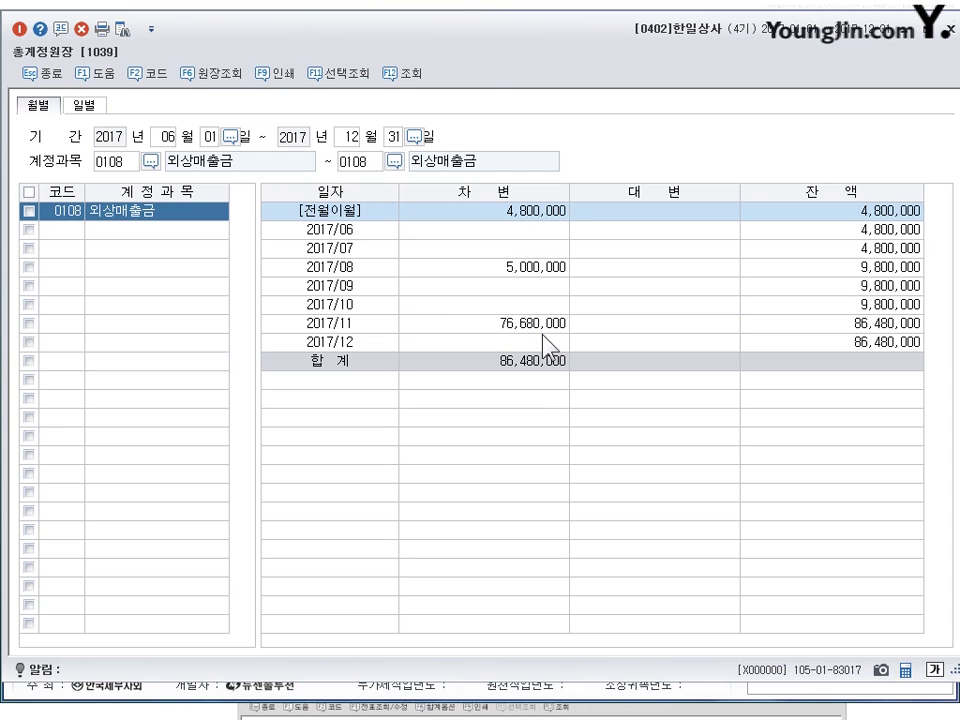
Circle the 월별 label, the 차변 heading, month 11 and its debit amount in the general ledger, and clear the annotations.
drag(463, 28, 466, 24)
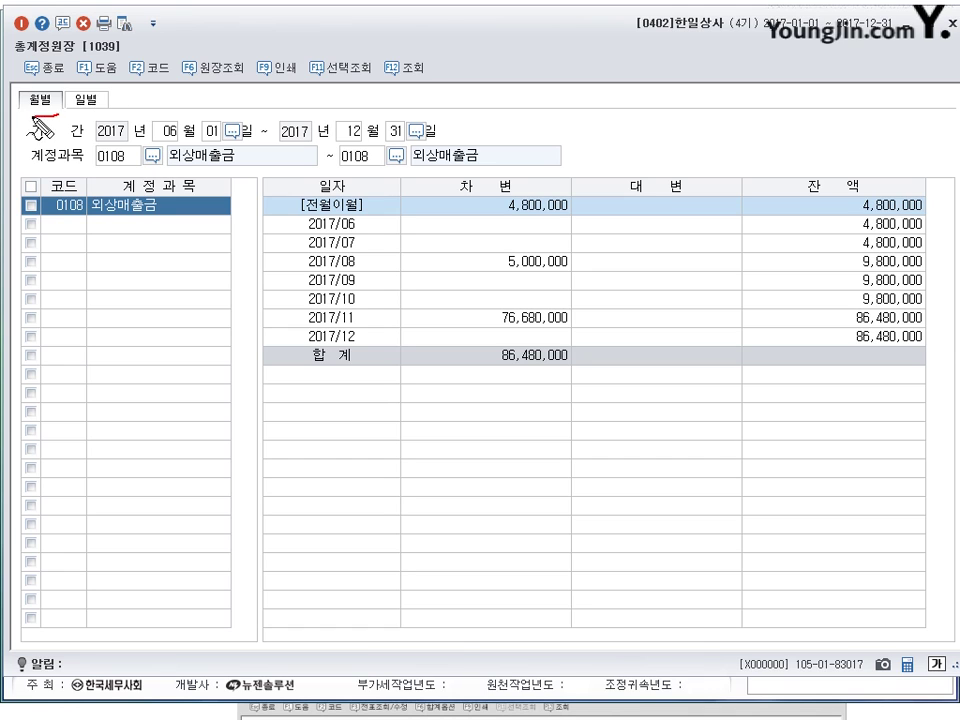
drag(55, 90, 60, 100)
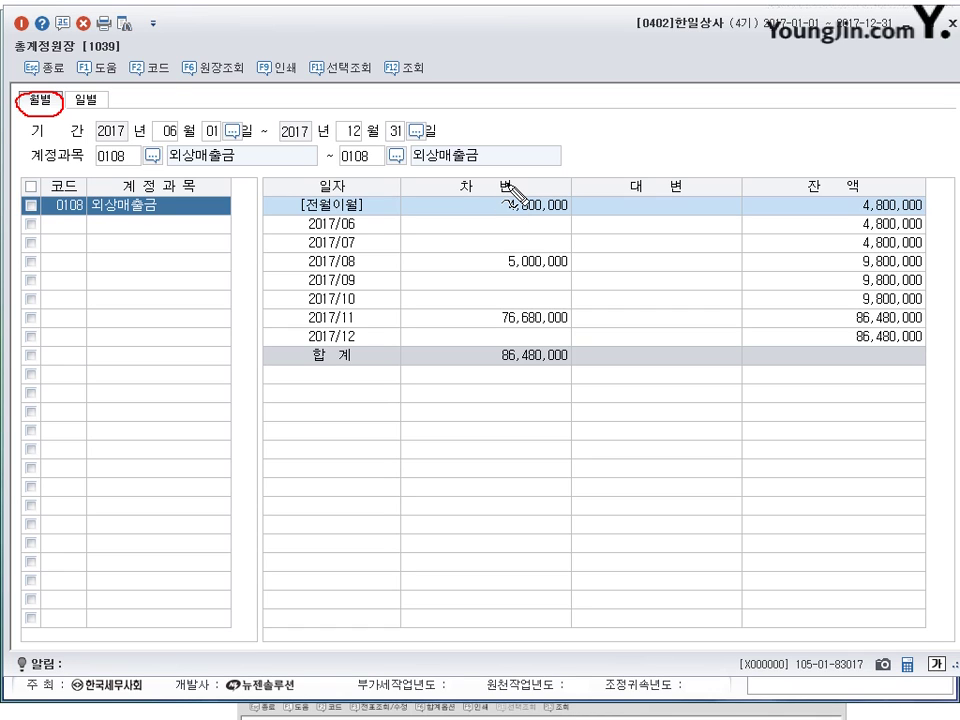
mouse_move(505, 175)
mouse_down()
mouse_move(476, 197)
mouse_move(508, 185)
mouse_up()
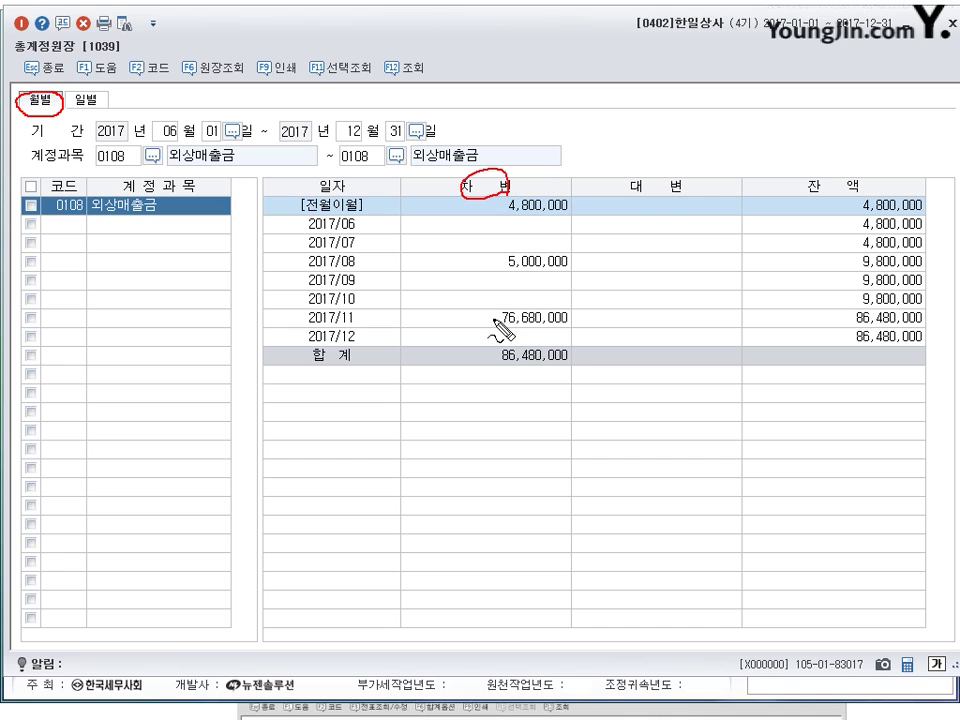
drag(354, 303, 358, 328)
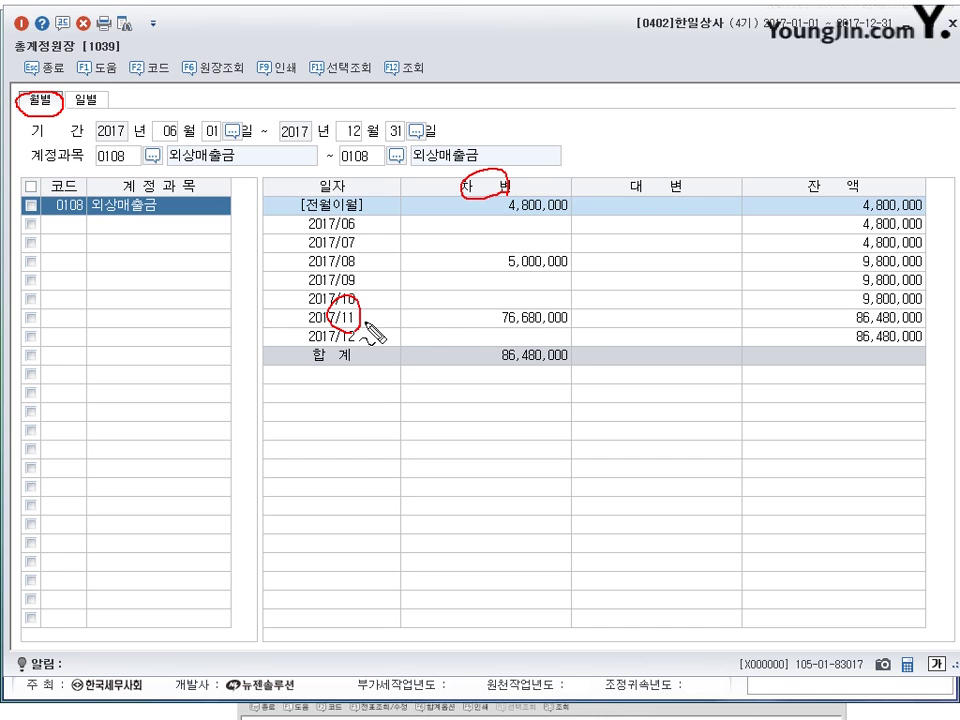
drag(556, 298, 568, 326)
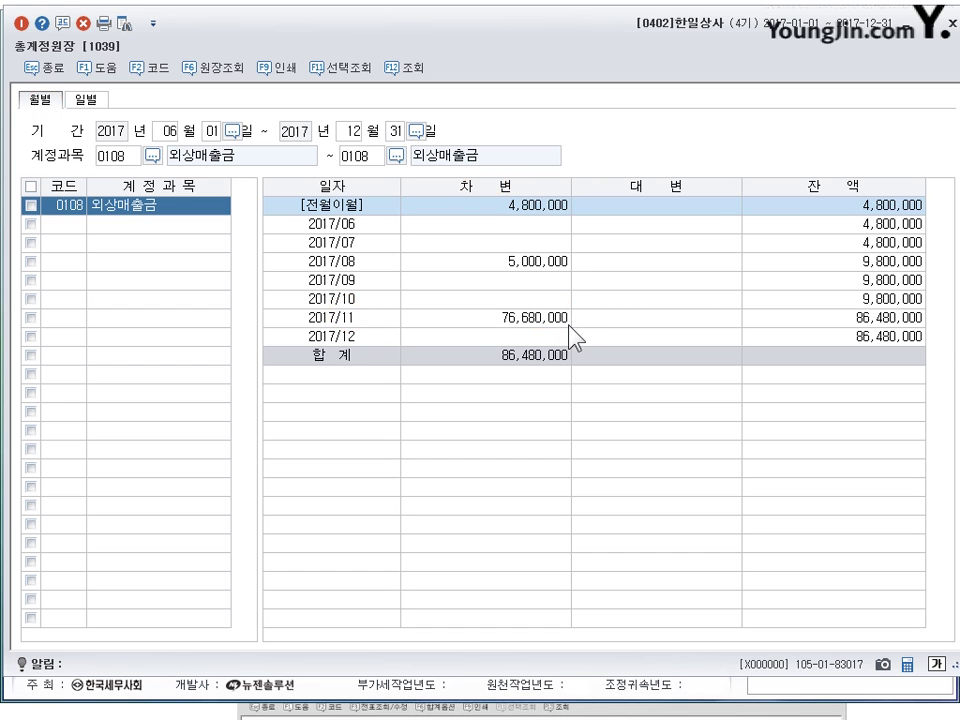
Leave the general ledger for the question sheet, highlight question 6 on 유동부채 up to "현재 유동부채는", and clear the selection.
click(950, 25)
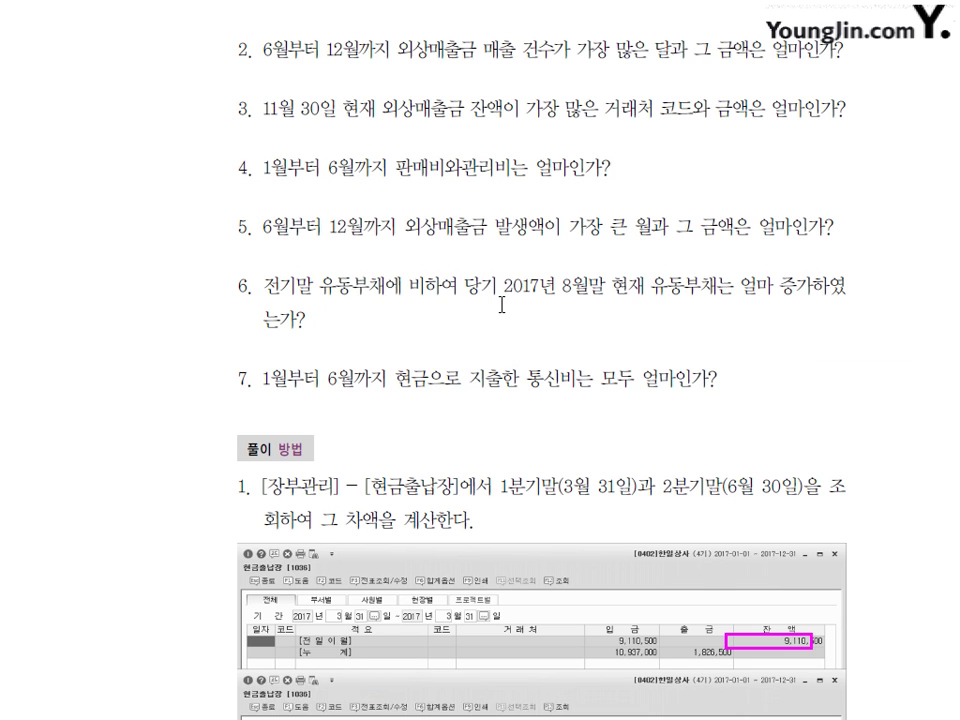
scroll(505, 308, up, 2)
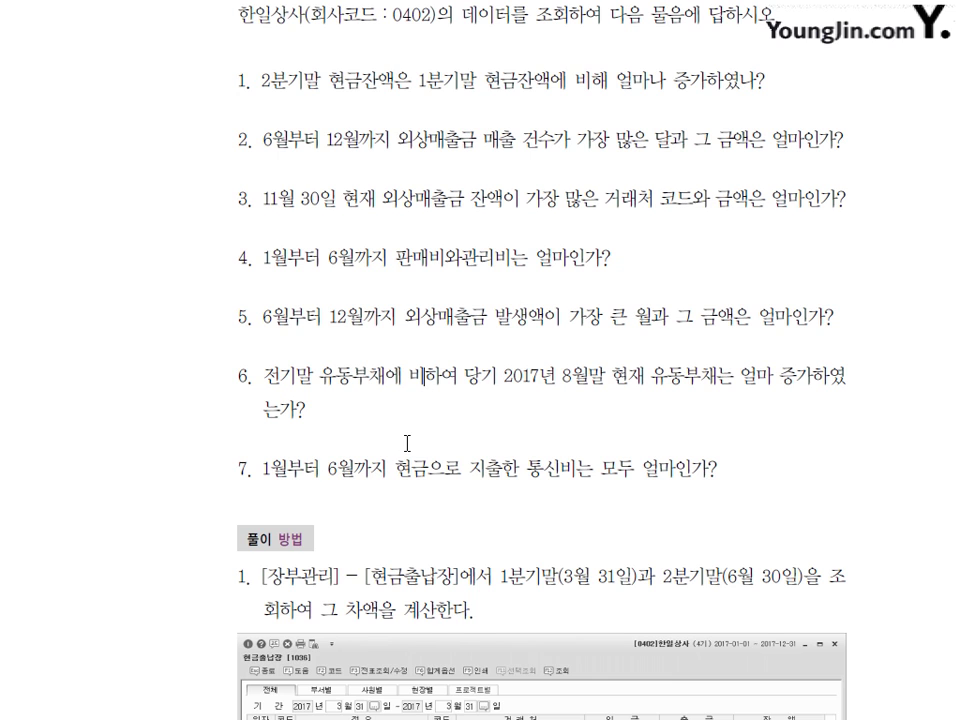
scroll(418, 456, down, 1)
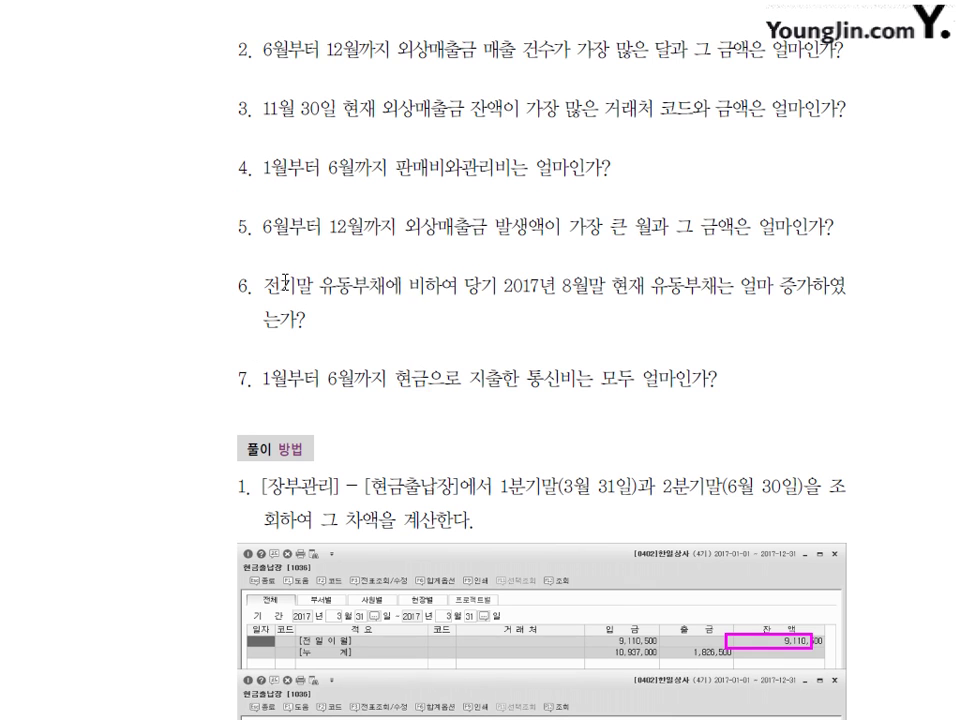
drag(265, 285, 621, 284)
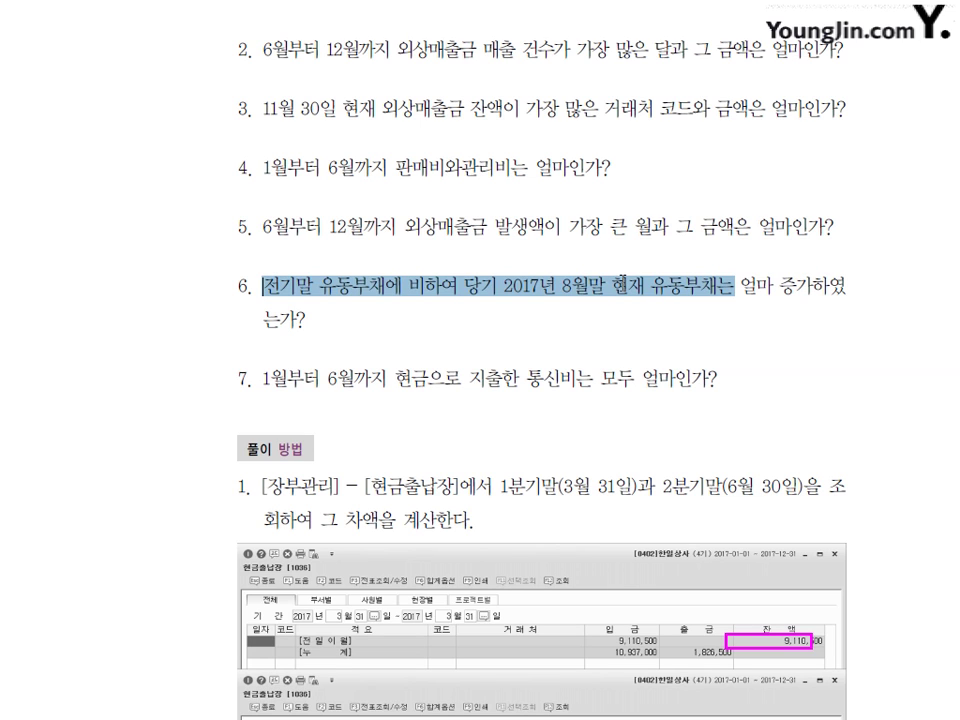
click(320, 307)
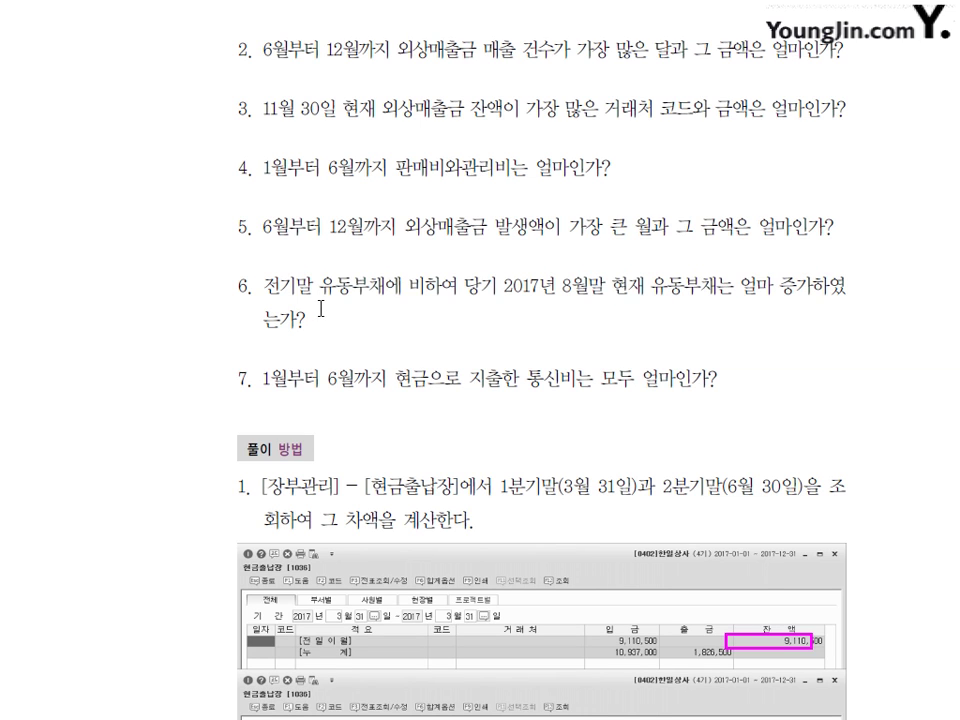
In question 6, underline and circle the 전기말 유동부채 wording, note 12/31 beneath it, underline 8월말, and clear the annotations.
key(ctrl+2)
mouse_move(268, 294)
mouse_down()
mouse_move(369, 300)
mouse_move(357, 272)
mouse_move(373, 296)
mouse_move(318, 311)
mouse_move(337, 313)
mouse_up()
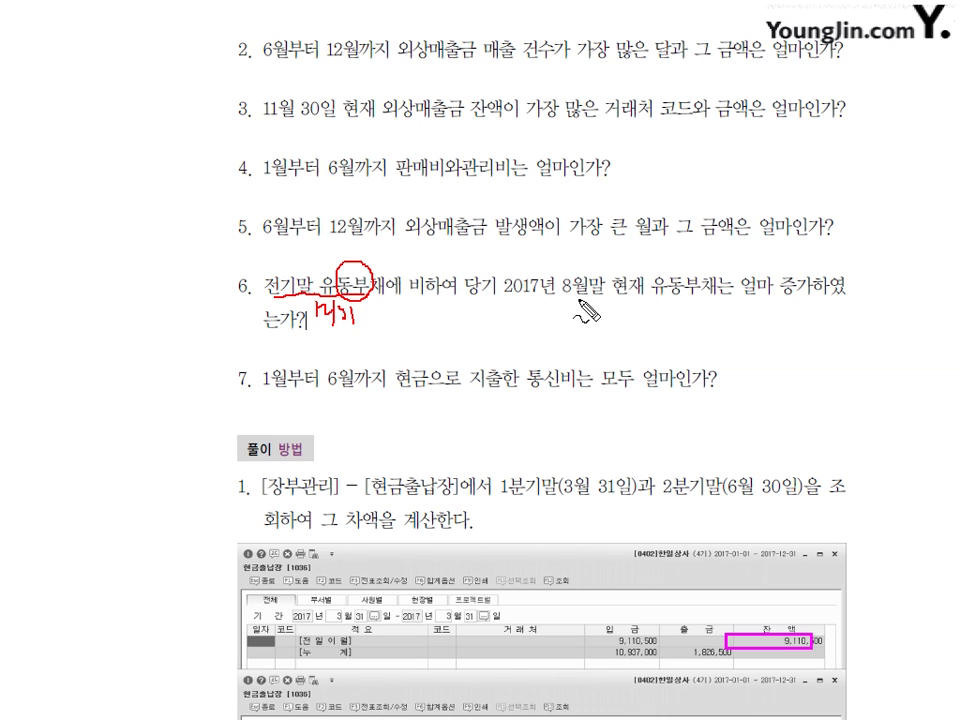
drag(549, 318, 626, 313)
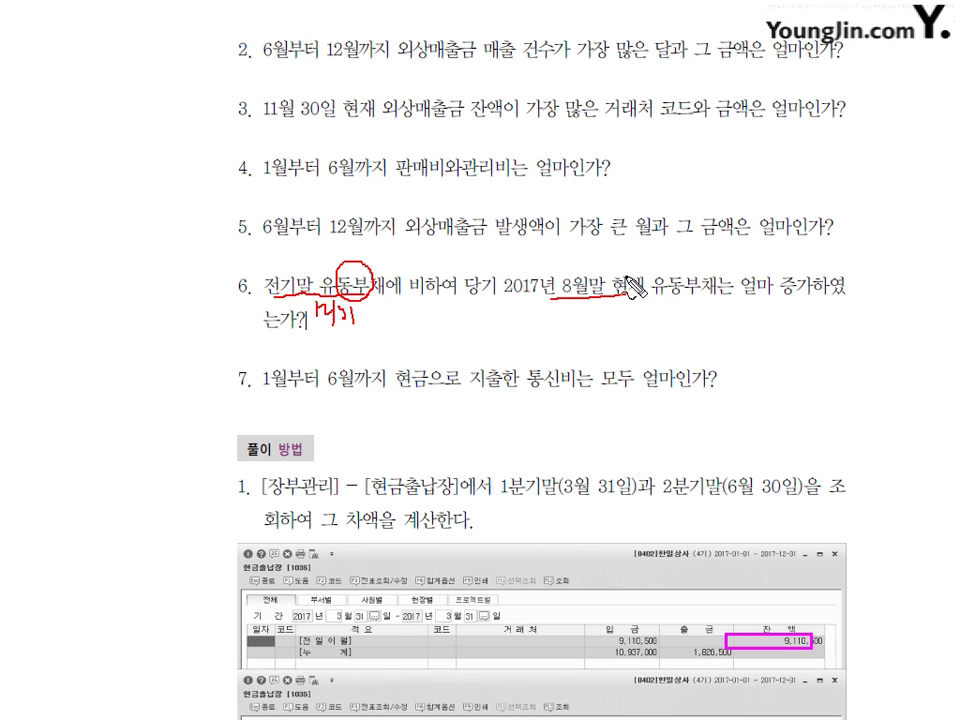
key(Escape)
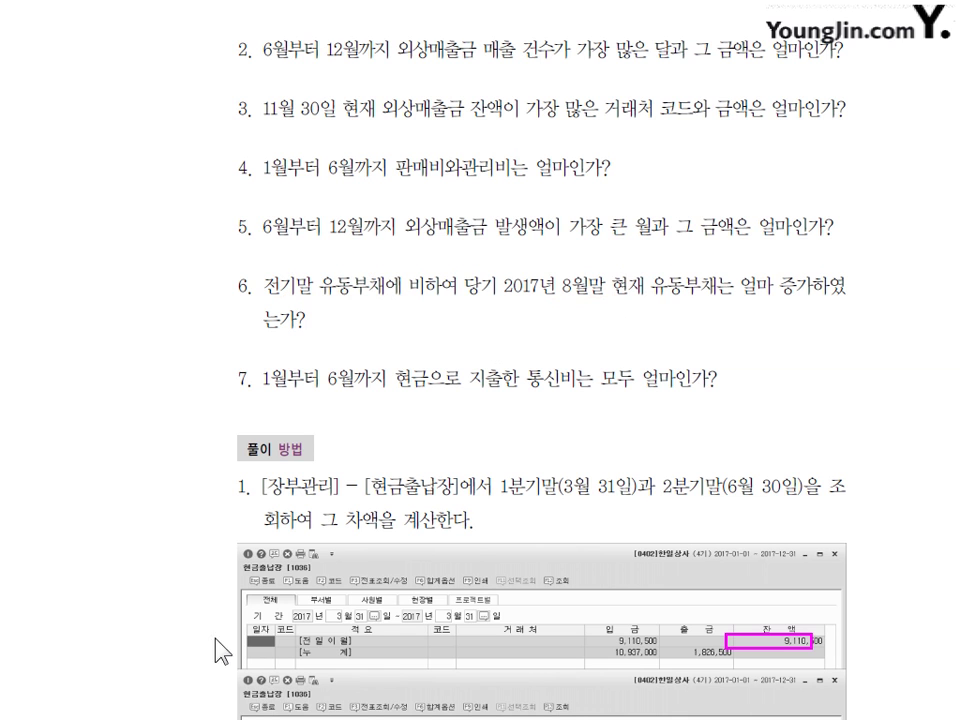
Switch to the accounting program, query the 재무상태표 for 2017년 8월, and compare 유동부채 for the current and prior periods.
key(alt+Tab)
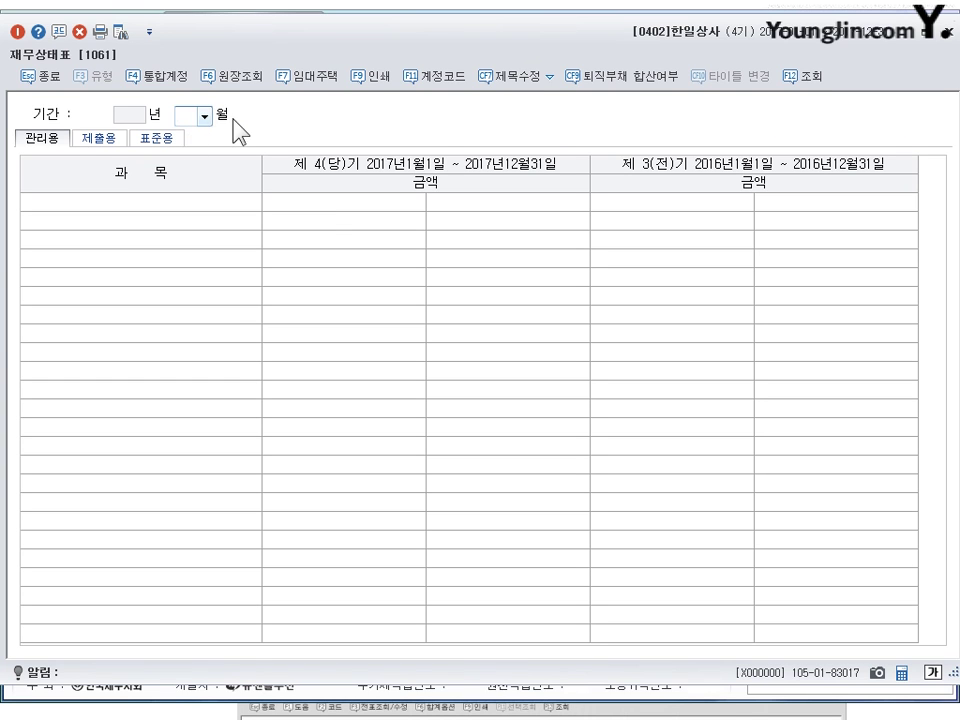
text(8)
key(Return)
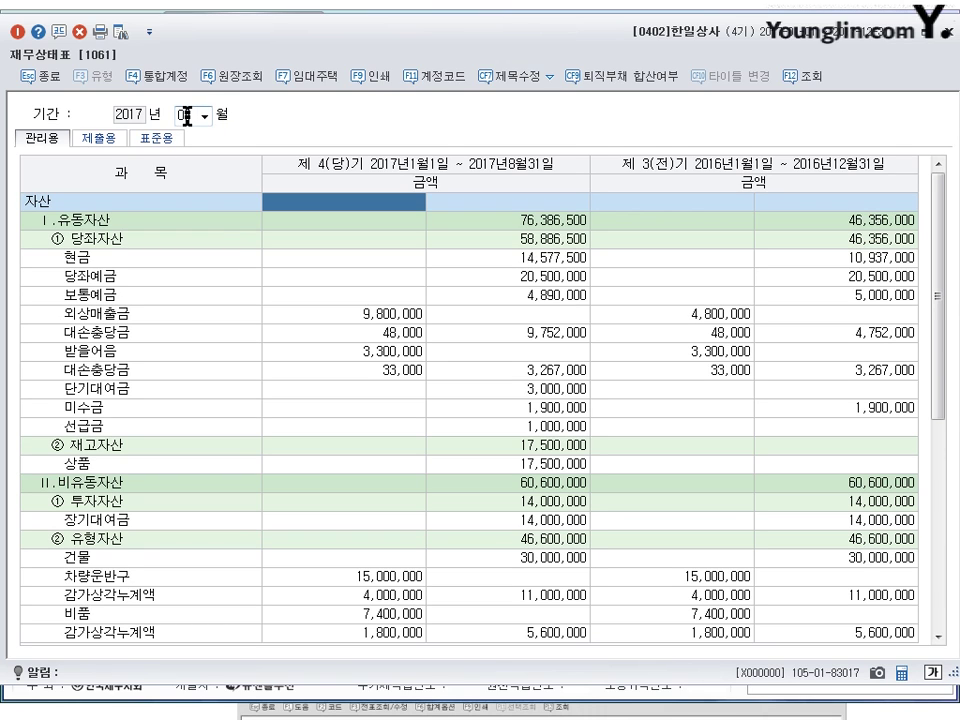
click(336, 390)
scroll(336, 391, down, 6)
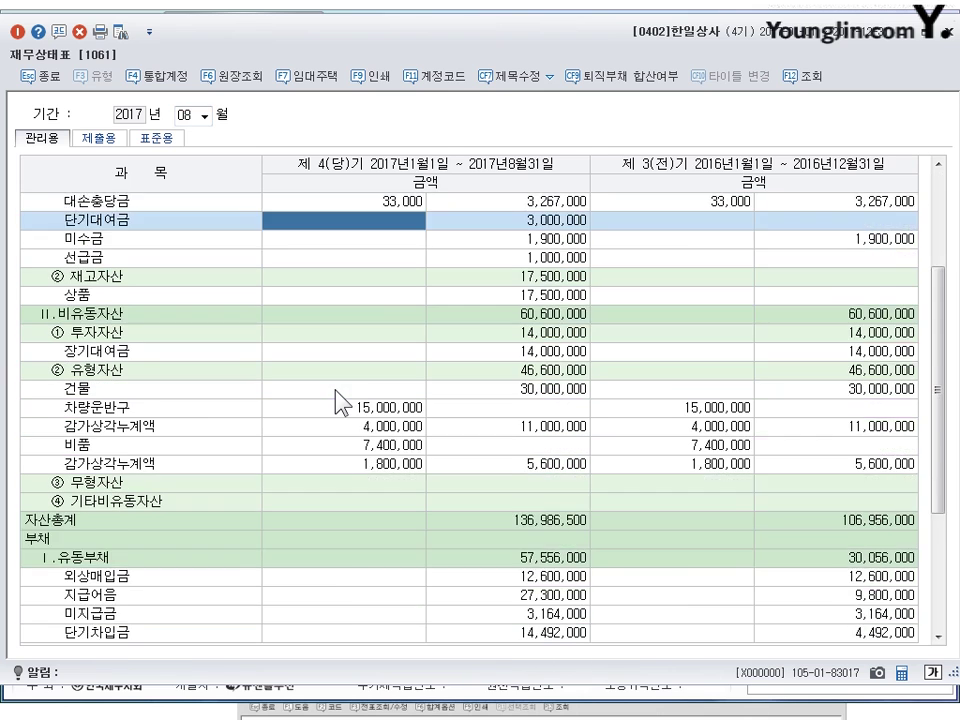
scroll(341, 402, down, 1)
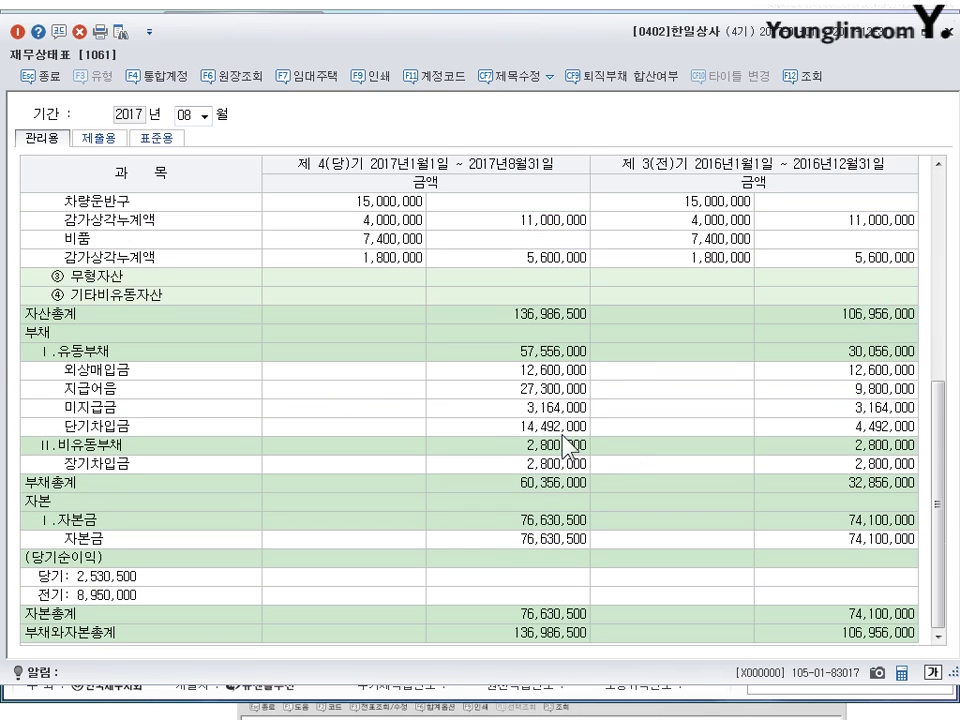